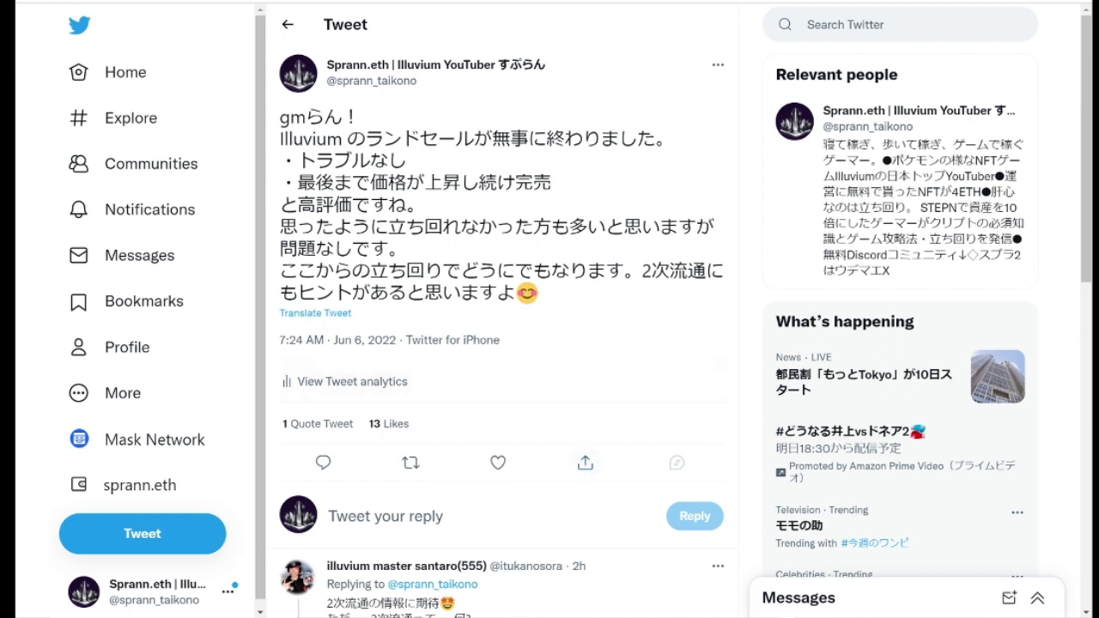
- Switch to the Excel workbook and examine the base values of all three tiers in the Element and Fuel tables
{"action": "left_click", "coordinate": [631, 550]}
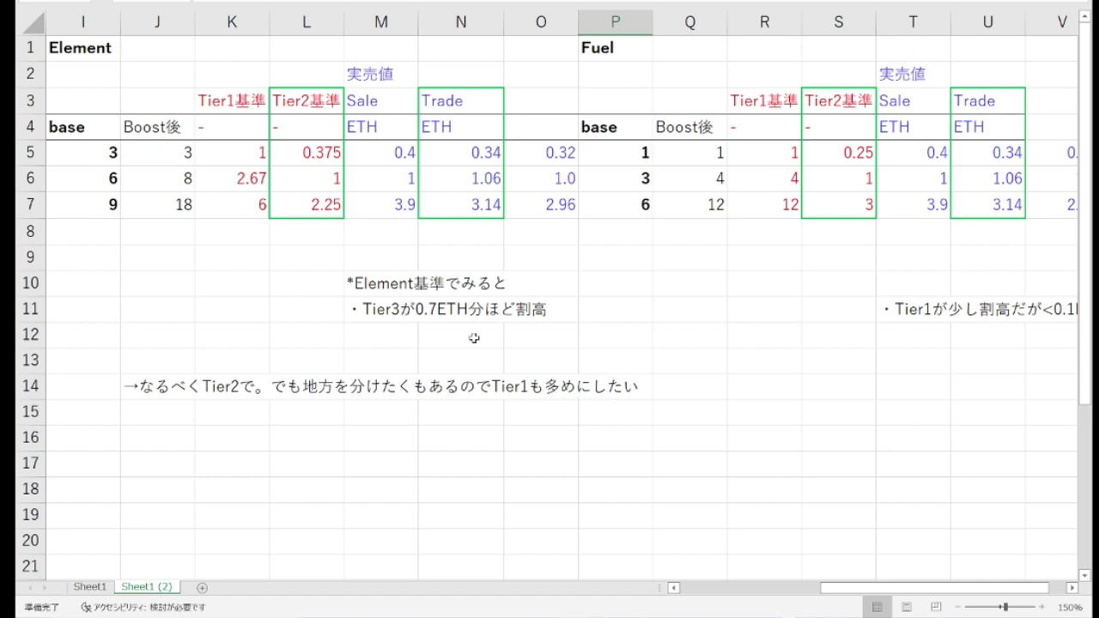
{"action": "left_click", "coordinate": [86, 50]}
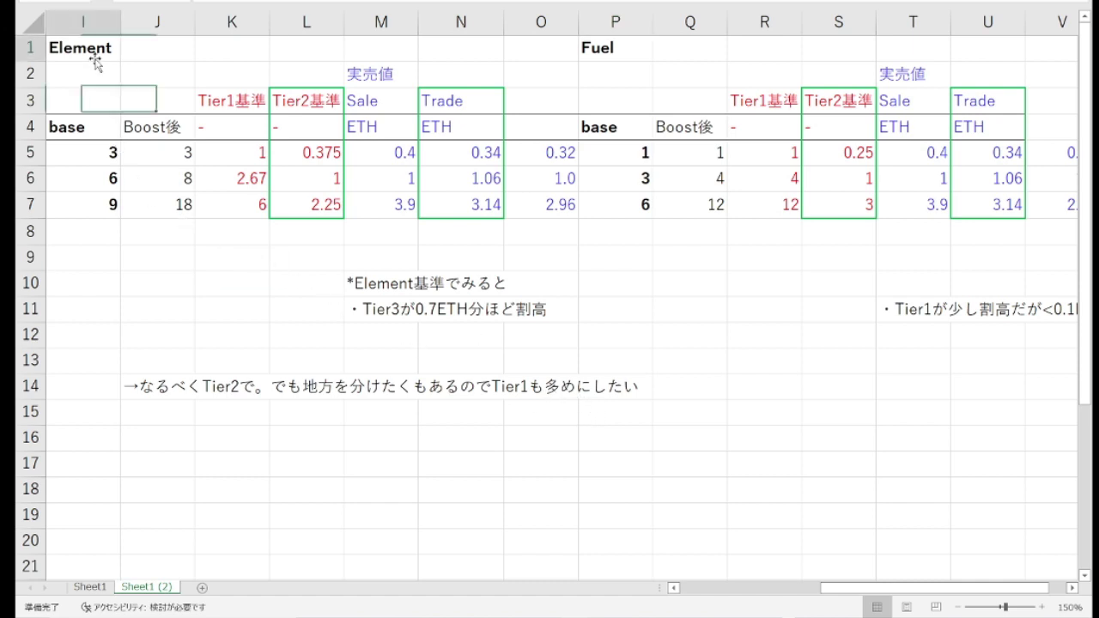
{"action": "left_click", "coordinate": [621, 49]}
{"action": "left_click", "coordinate": [79, 50]}
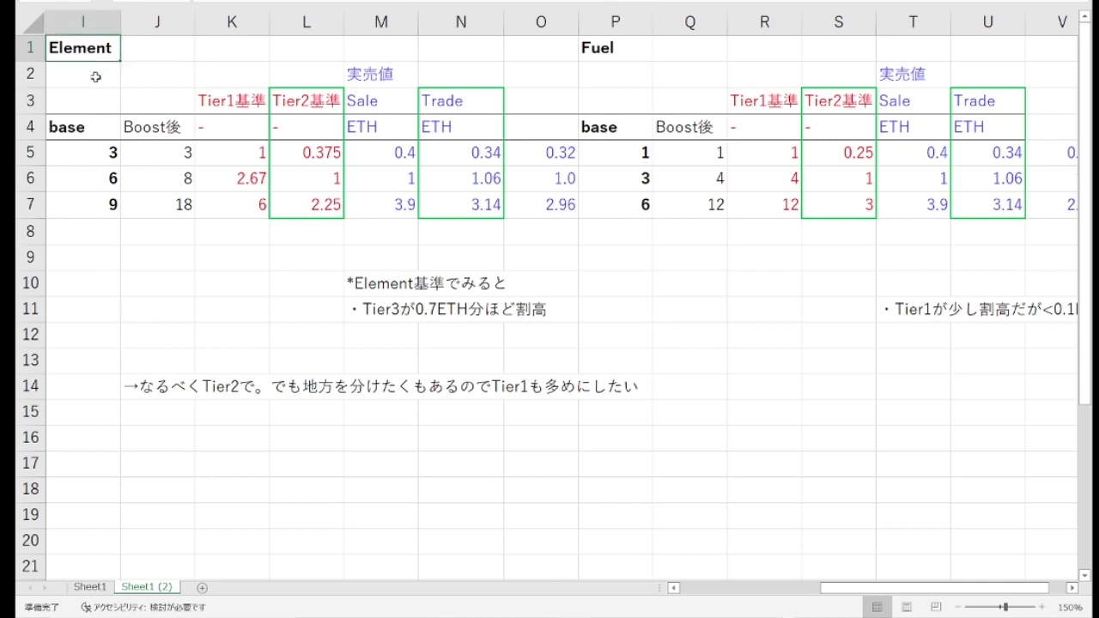
{"action": "left_click_drag", "start_coordinate": [848, 596], "coordinate": [708, 596]}
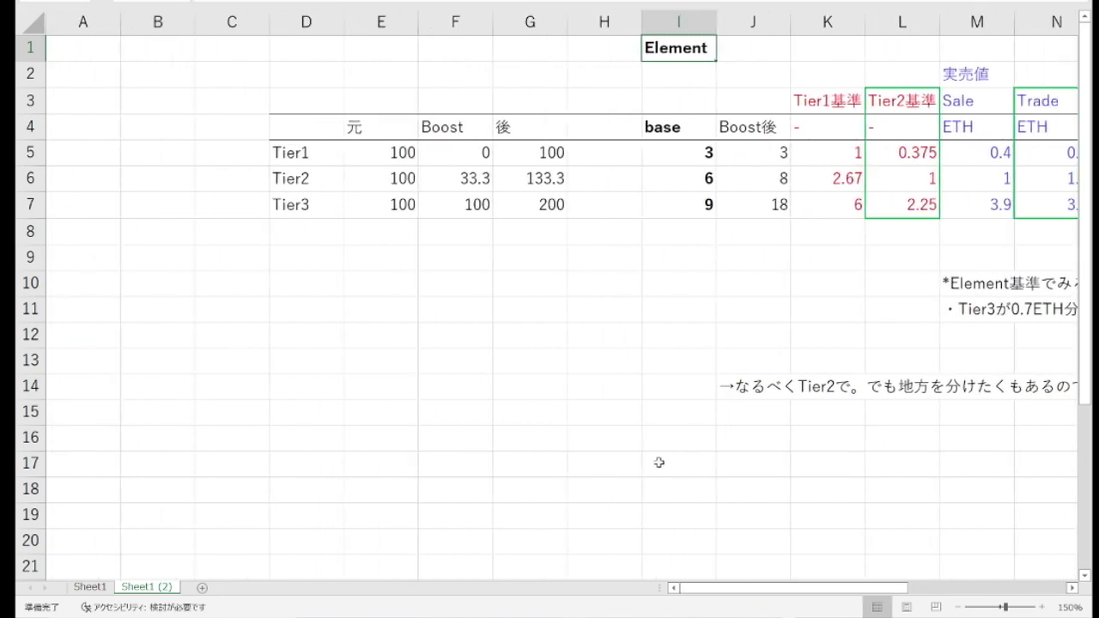
{"action": "left_click", "coordinate": [673, 155]}
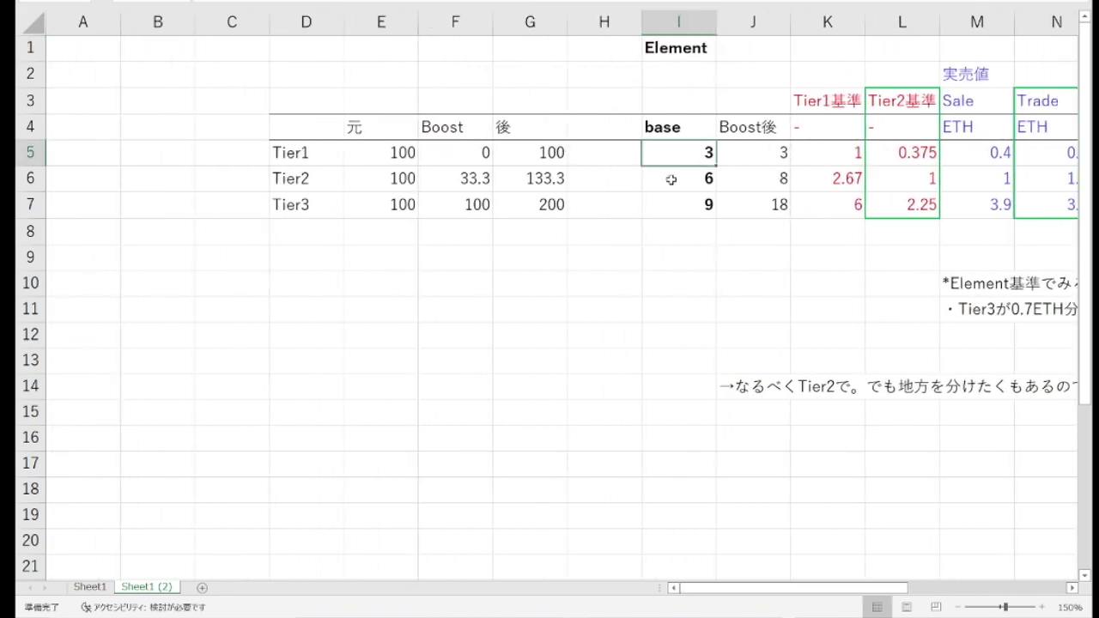
{"action": "left_click", "coordinate": [671, 180]}
{"action": "left_click", "coordinate": [666, 206]}
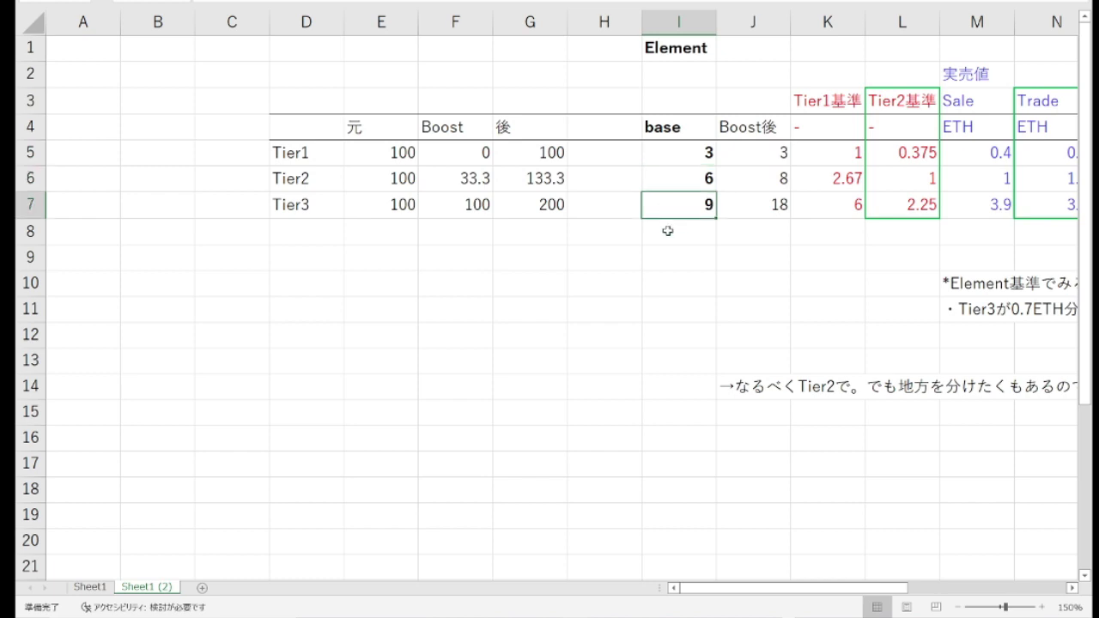
{"action": "left_click_drag", "start_coordinate": [873, 588], "coordinate": [962, 592]}
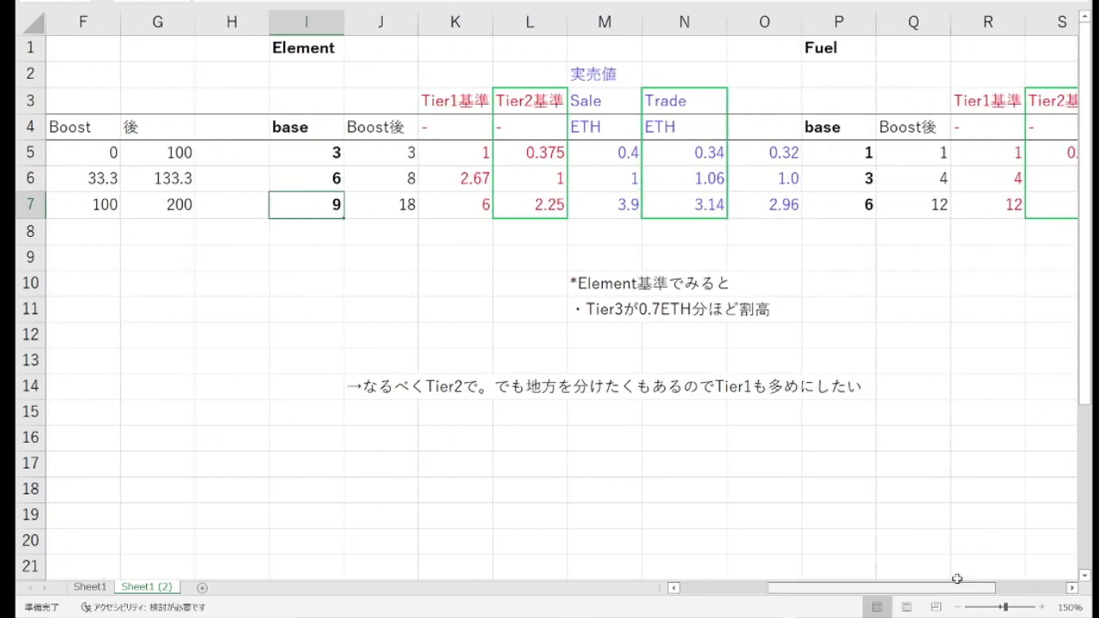
{"action": "left_click", "coordinate": [867, 156]}
{"action": "left_click", "coordinate": [853, 179]}
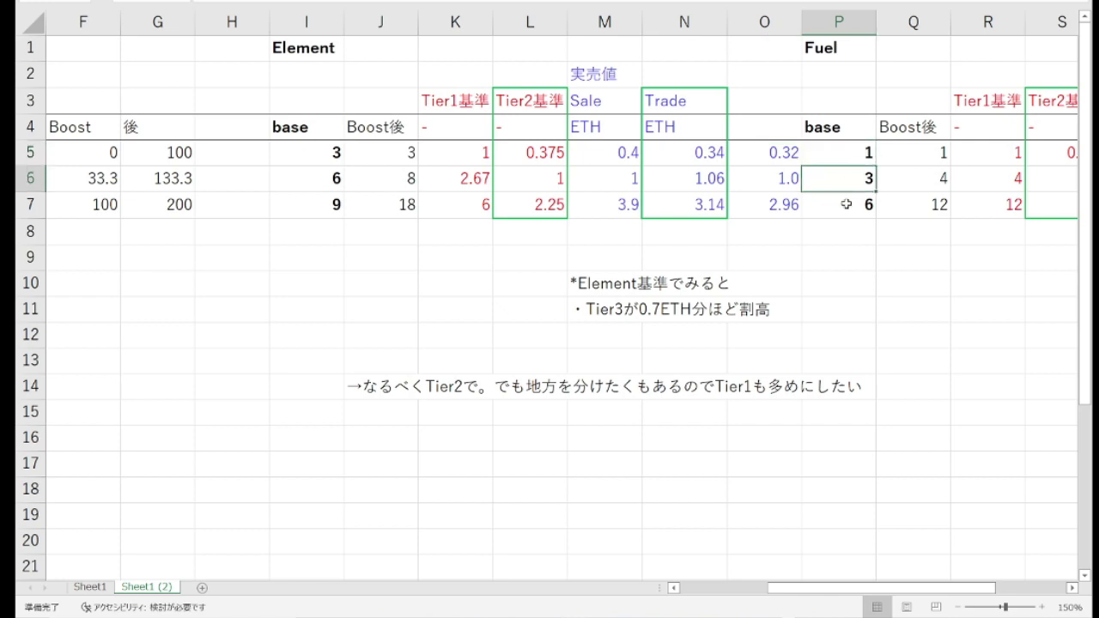
{"action": "left_click", "coordinate": [846, 206]}
- Examine the boosted totals in the 後 column for Tier1, Tier2 and Tier3
{"action": "left_click_drag", "start_coordinate": [846, 589], "coordinate": [793, 592]}
{"action": "left_click", "coordinate": [378, 279]}
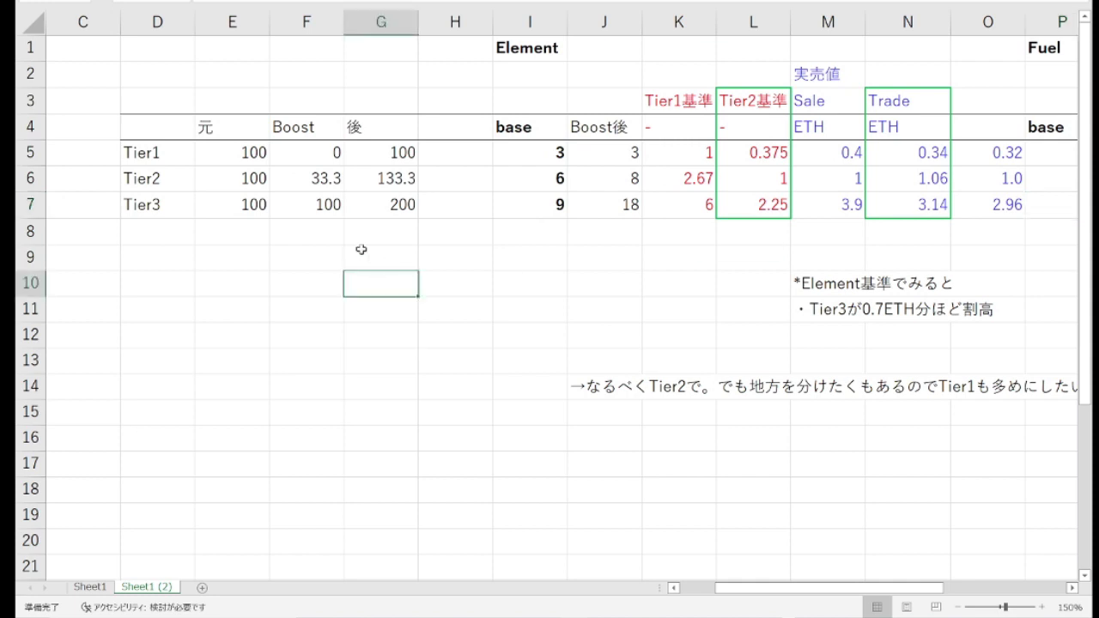
{"action": "left_click", "coordinate": [383, 153]}
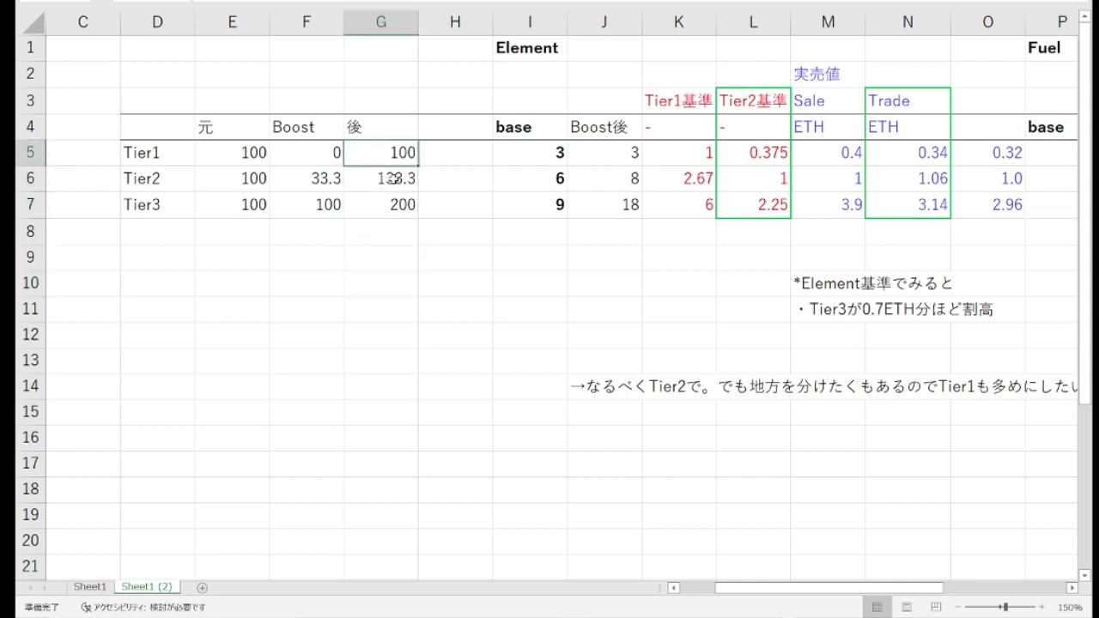
{"action": "left_click", "coordinate": [375, 178]}
{"action": "left_click", "coordinate": [366, 206]}
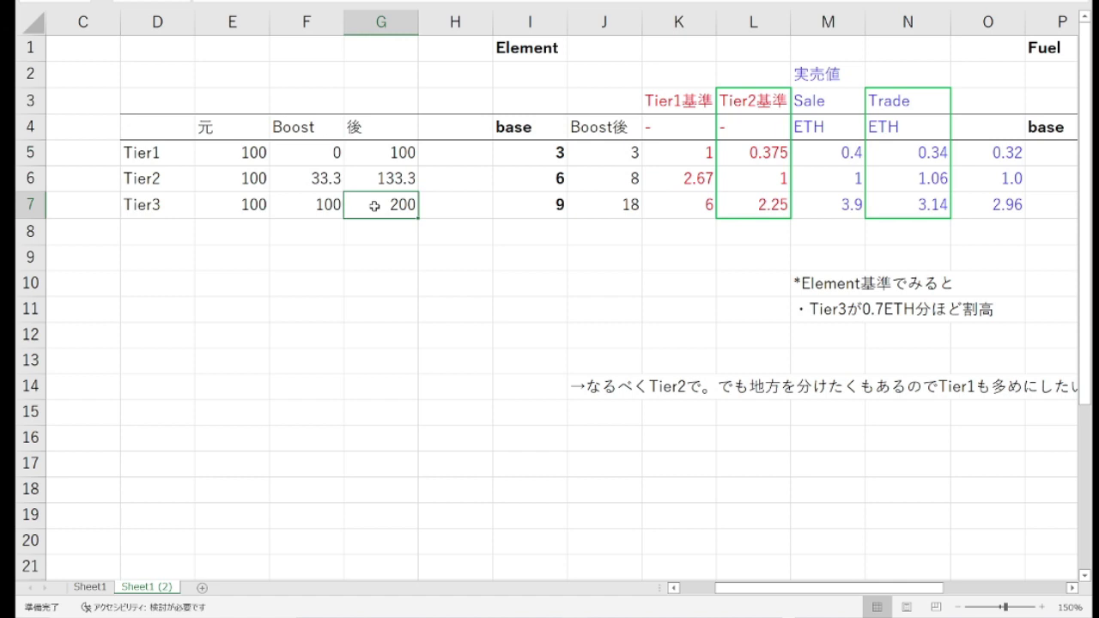
{"action": "left_click_drag", "start_coordinate": [401, 176], "coordinate": [380, 161]}
{"action": "left_click", "coordinate": [380, 162]}
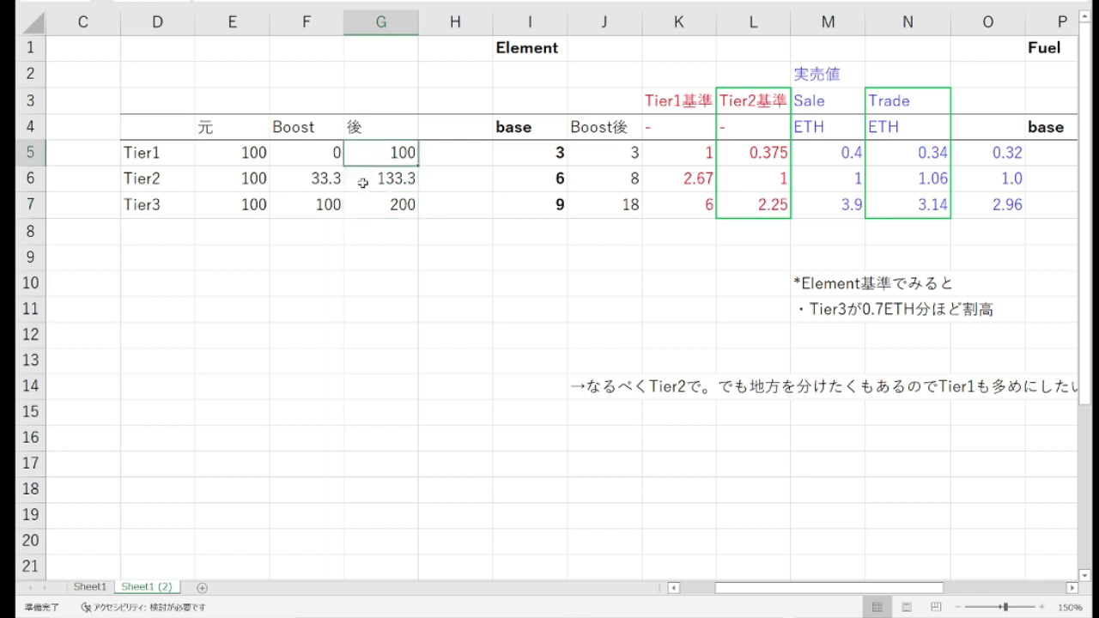
{"action": "left_click", "coordinate": [362, 183]}
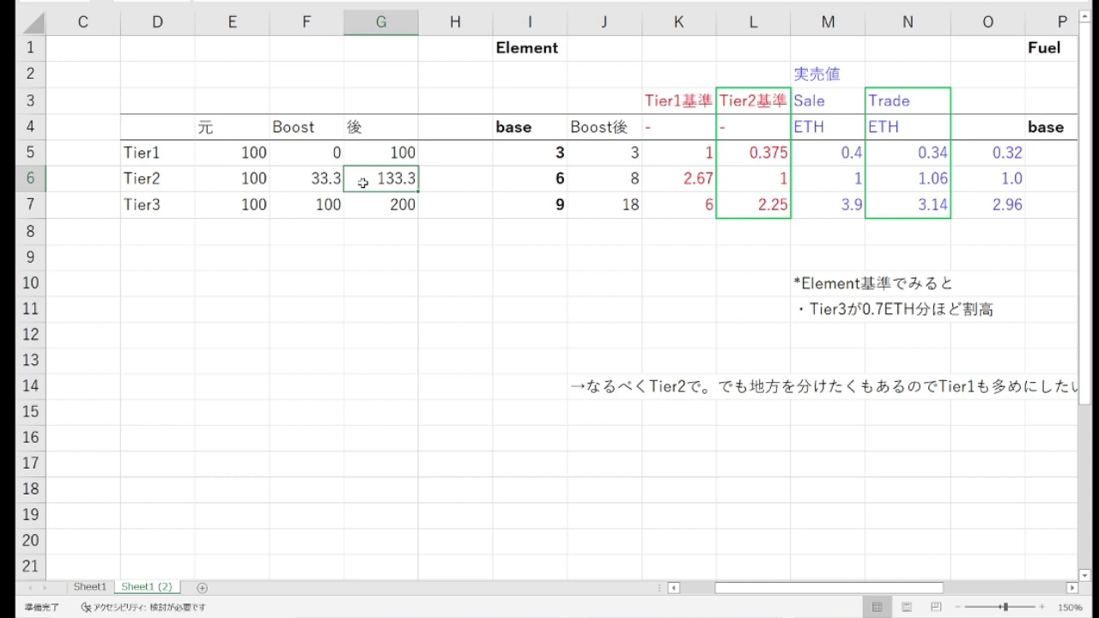
{"action": "left_click", "coordinate": [380, 209]}
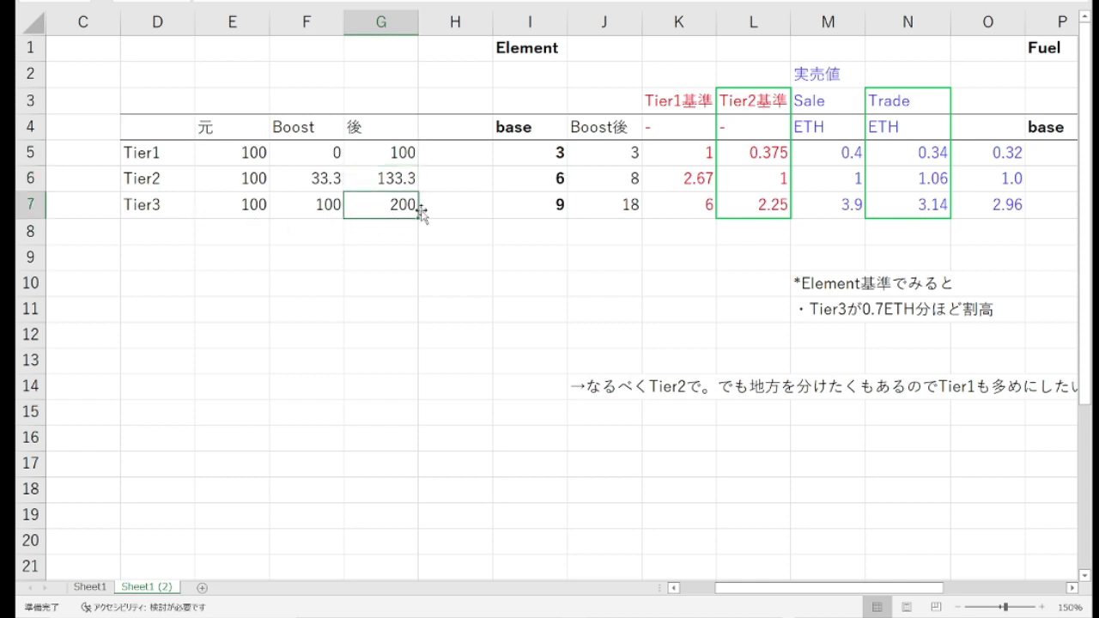
- Examine the Element table's Boost後 values and its Tier1基準 ratios for the three tiers
{"action": "left_click_drag", "start_coordinate": [734, 591], "coordinate": [769, 590]}
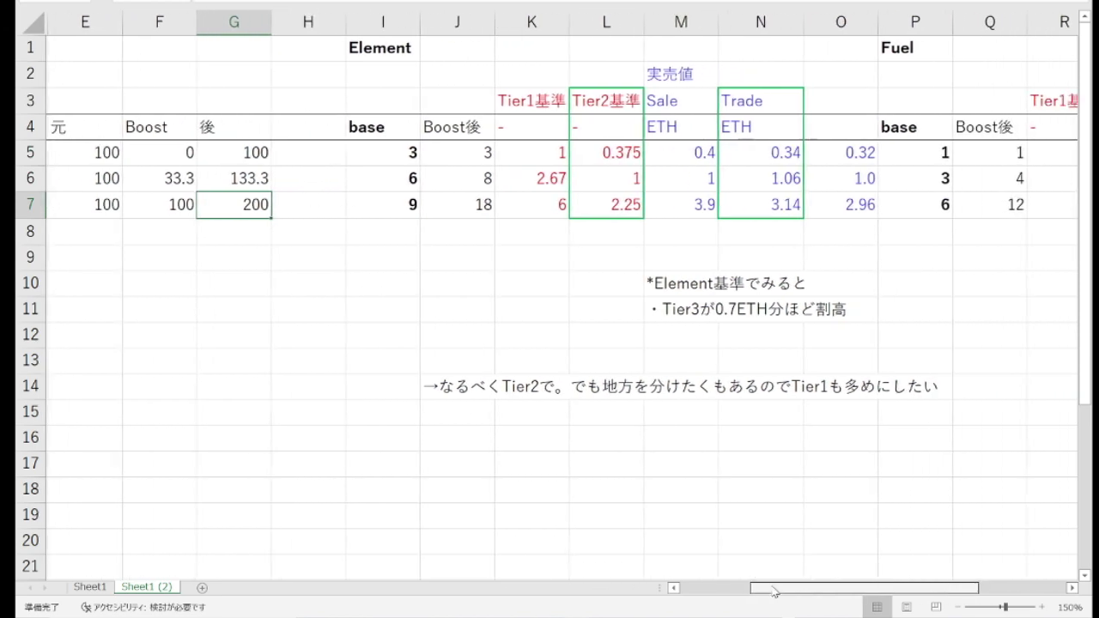
{"action": "left_click", "coordinate": [474, 152]}
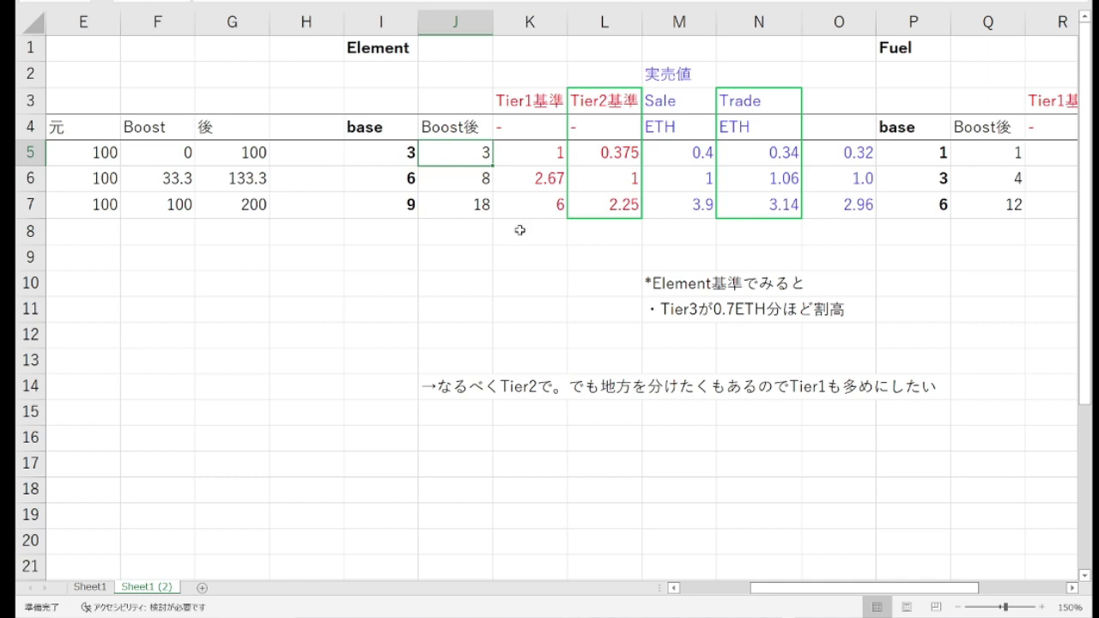
{"action": "left_click", "coordinate": [549, 160]}
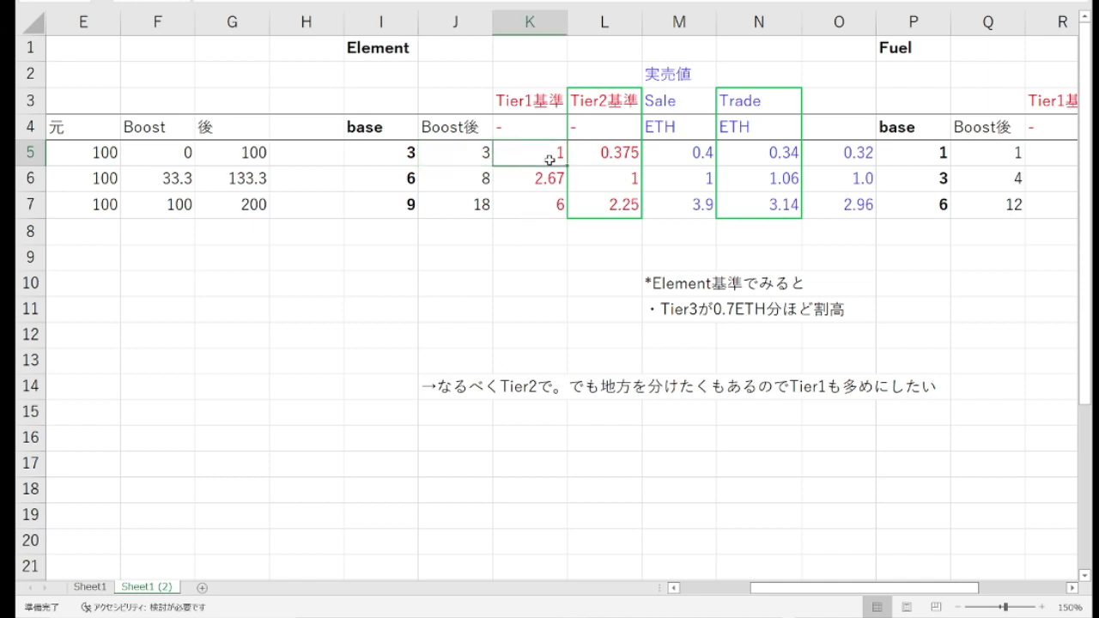
{"action": "left_click", "coordinate": [516, 182]}
{"action": "left_click", "coordinate": [519, 205]}
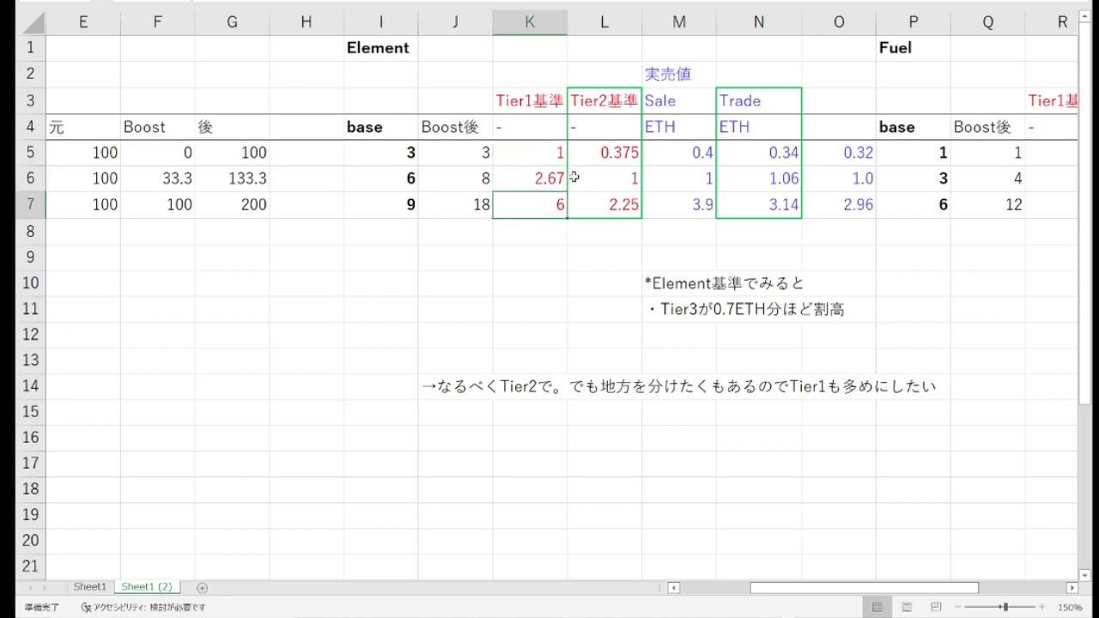
{"action": "left_click", "coordinate": [541, 230]}
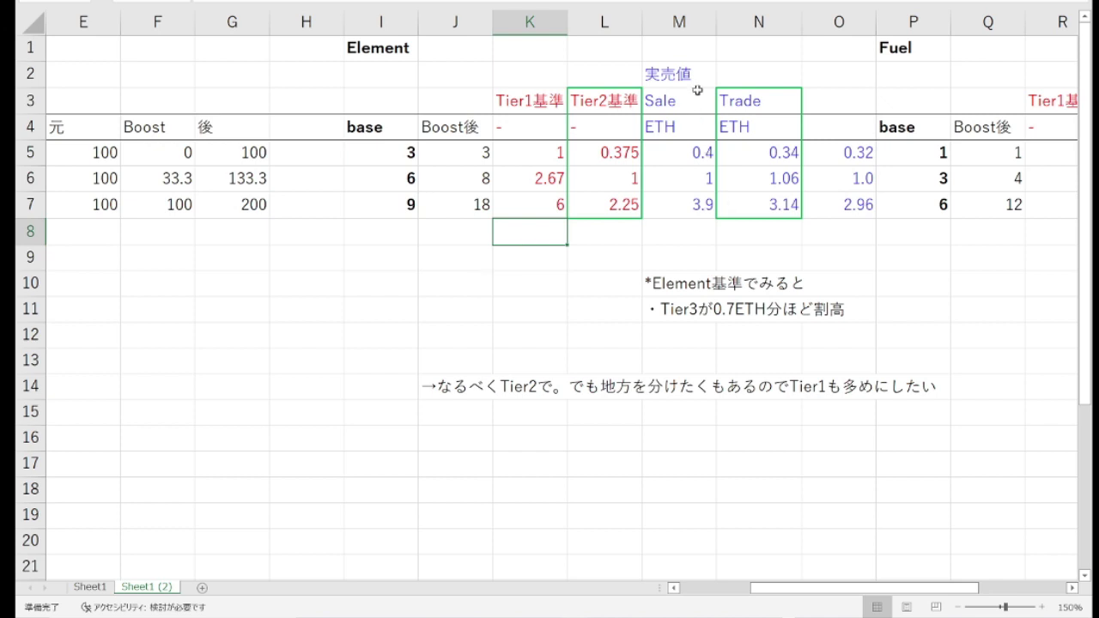
- Examine the Element table's Sale and Trade prices in ETH for each tier and the Tier3 note below them
{"action": "left_click_drag", "start_coordinate": [698, 73], "coordinate": [693, 204]}
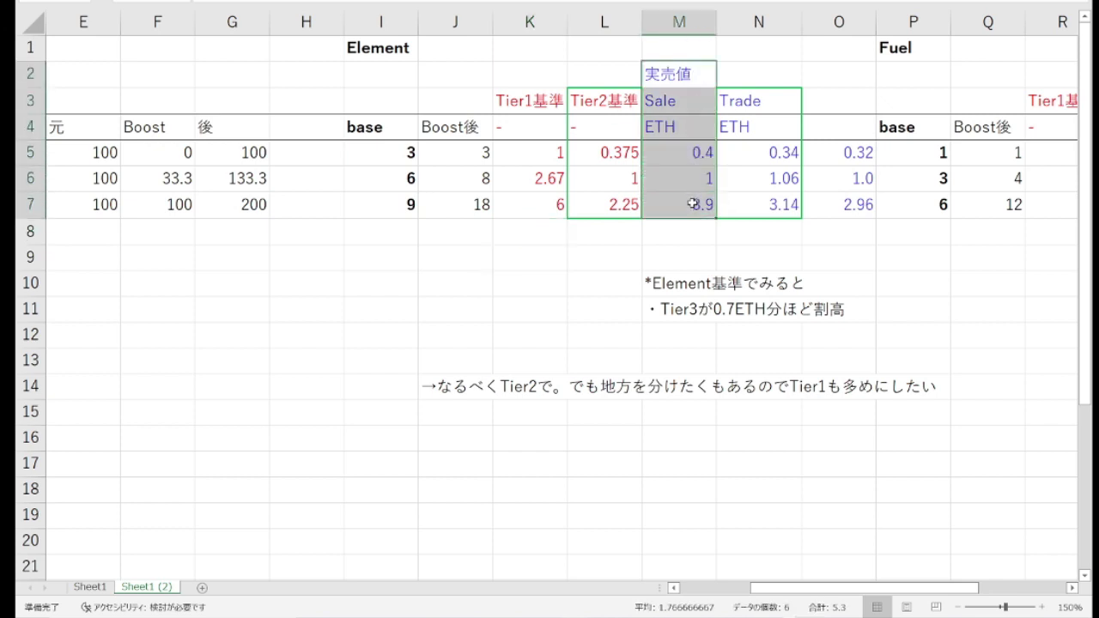
{"action": "left_click", "coordinate": [672, 152]}
{"action": "left_click", "coordinate": [671, 174]}
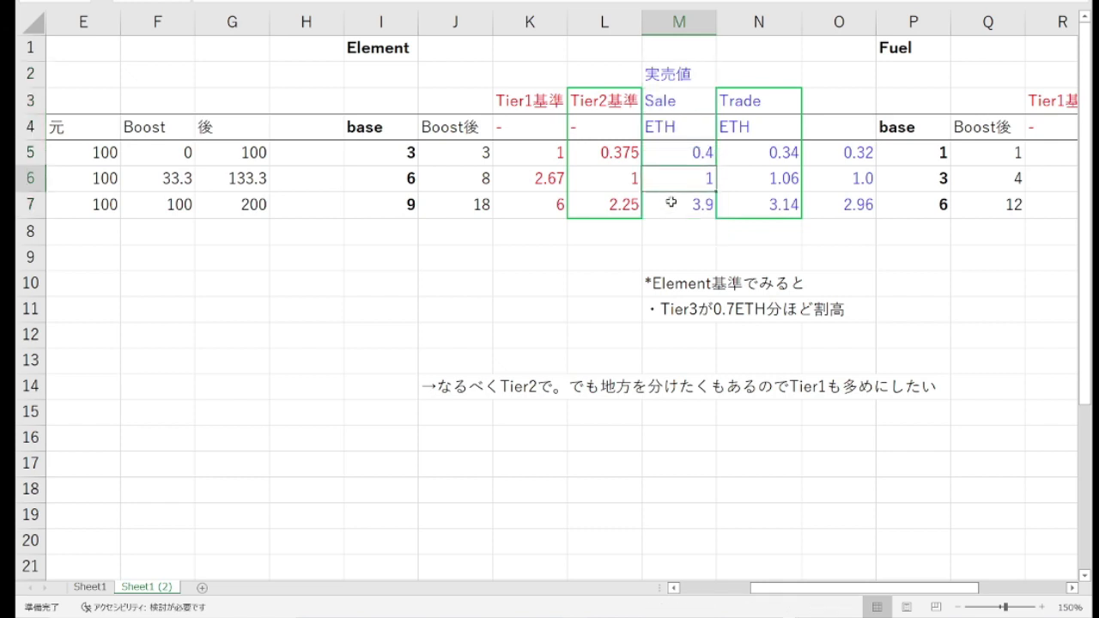
{"action": "left_click", "coordinate": [674, 212]}
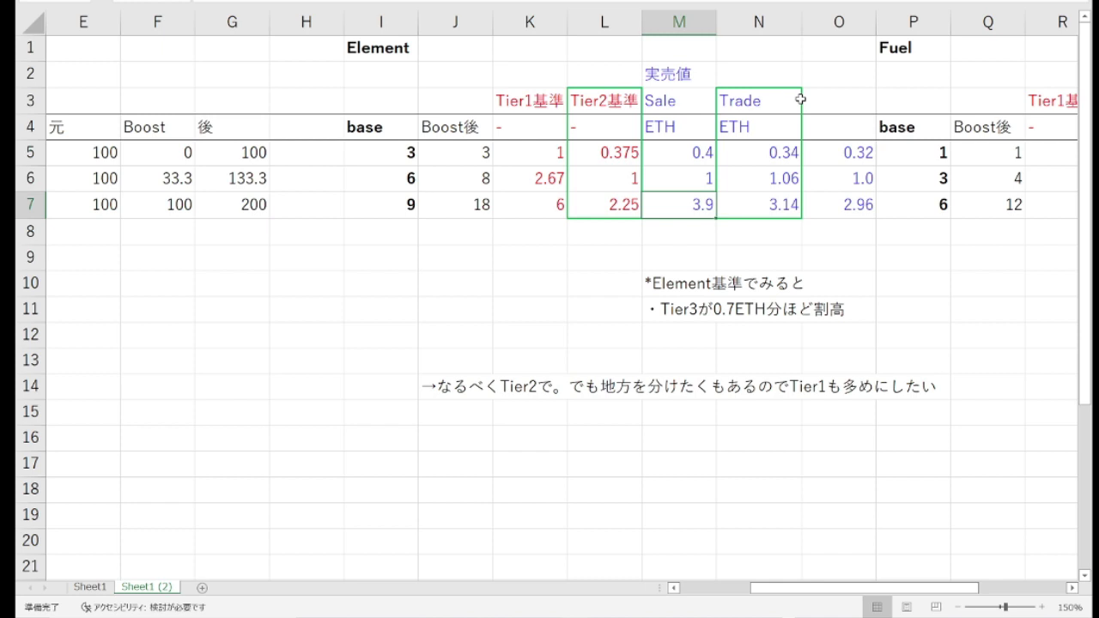
{"action": "left_click", "coordinate": [739, 153]}
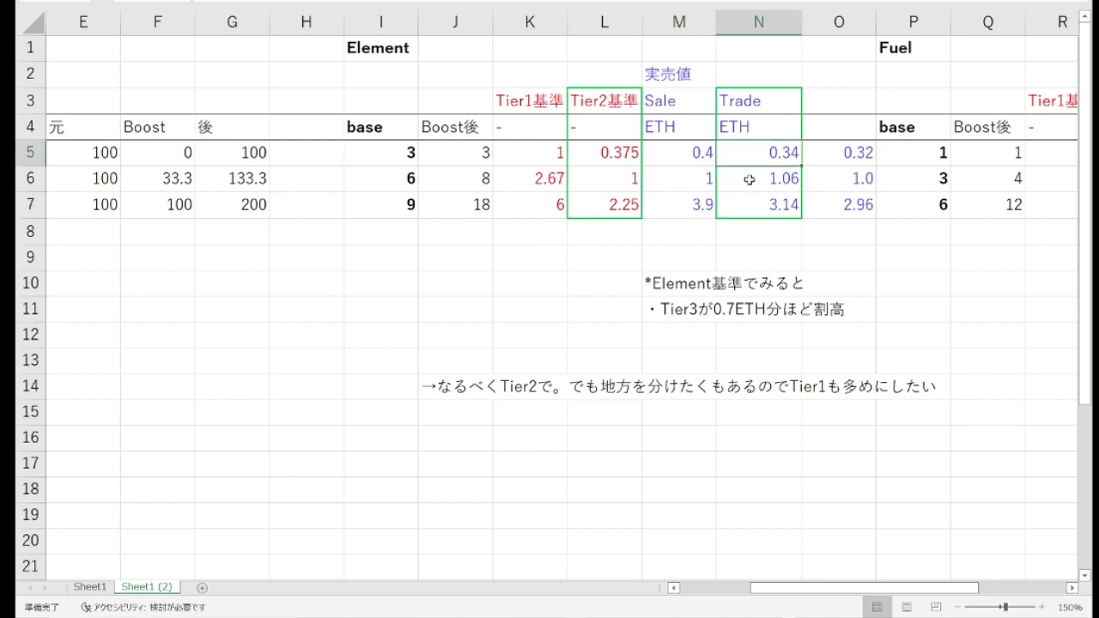
{"action": "left_click", "coordinate": [745, 178]}
{"action": "left_click", "coordinate": [744, 204]}
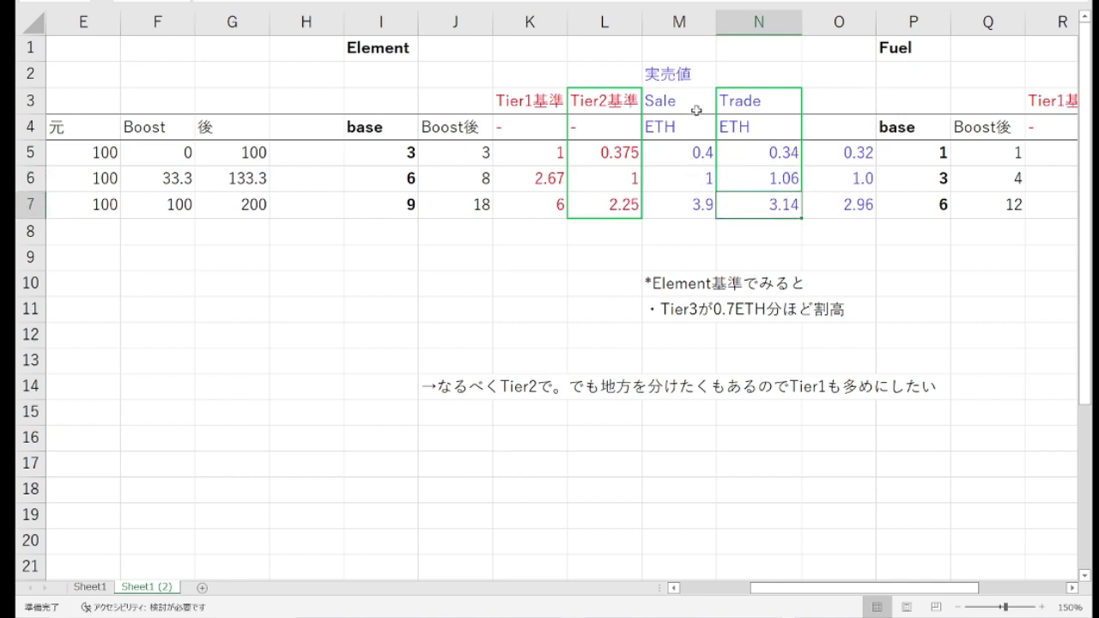
{"action": "left_click", "coordinate": [694, 180]}
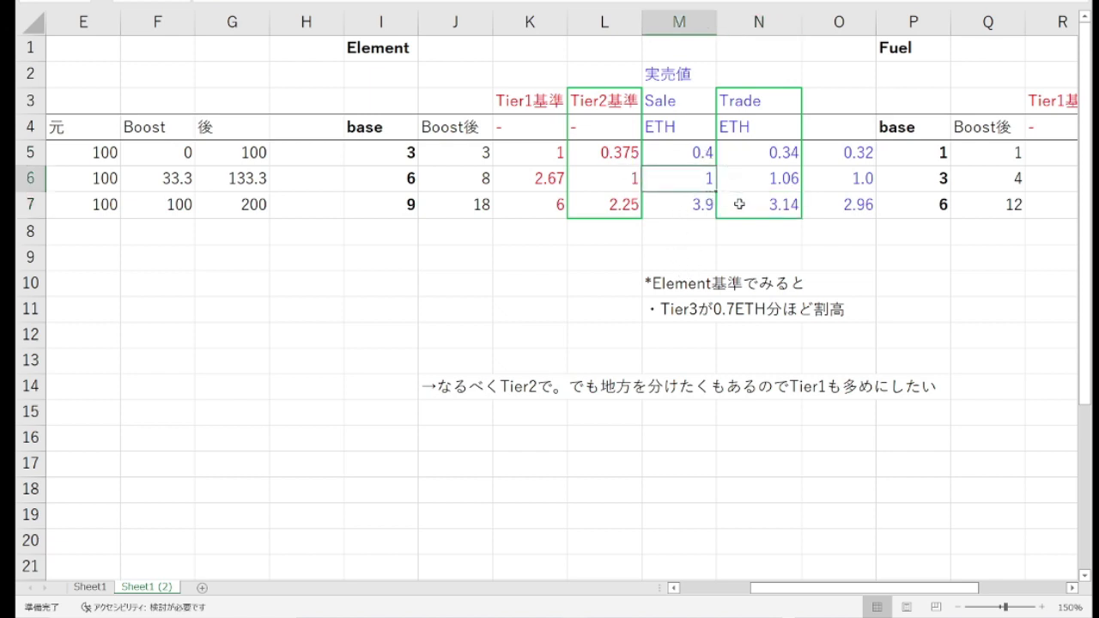
{"action": "left_click", "coordinate": [698, 316]}
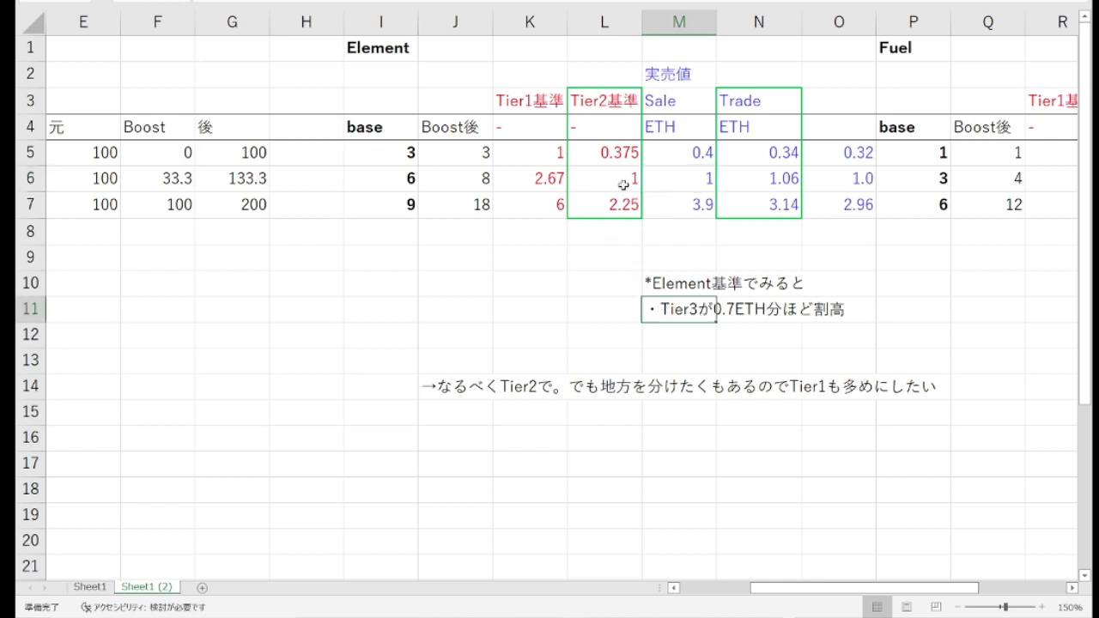
- Compare the Element table's Tier2基準 ratios with the Sale prices of the tiers
{"action": "left_click_drag", "start_coordinate": [612, 204], "coordinate": [607, 164]}
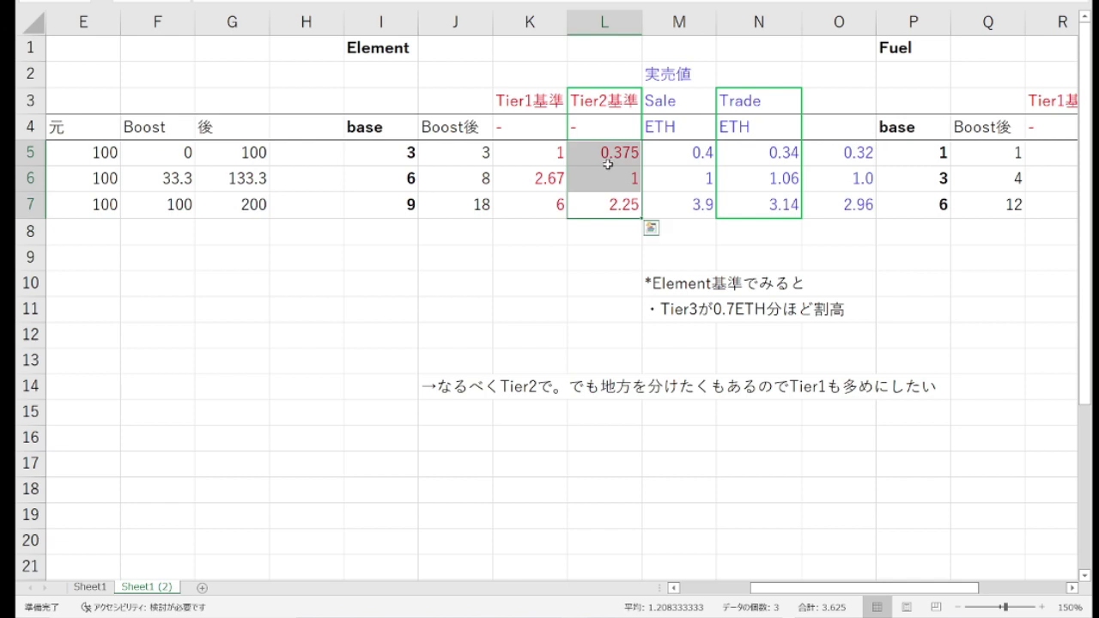
{"action": "left_click", "coordinate": [653, 209]}
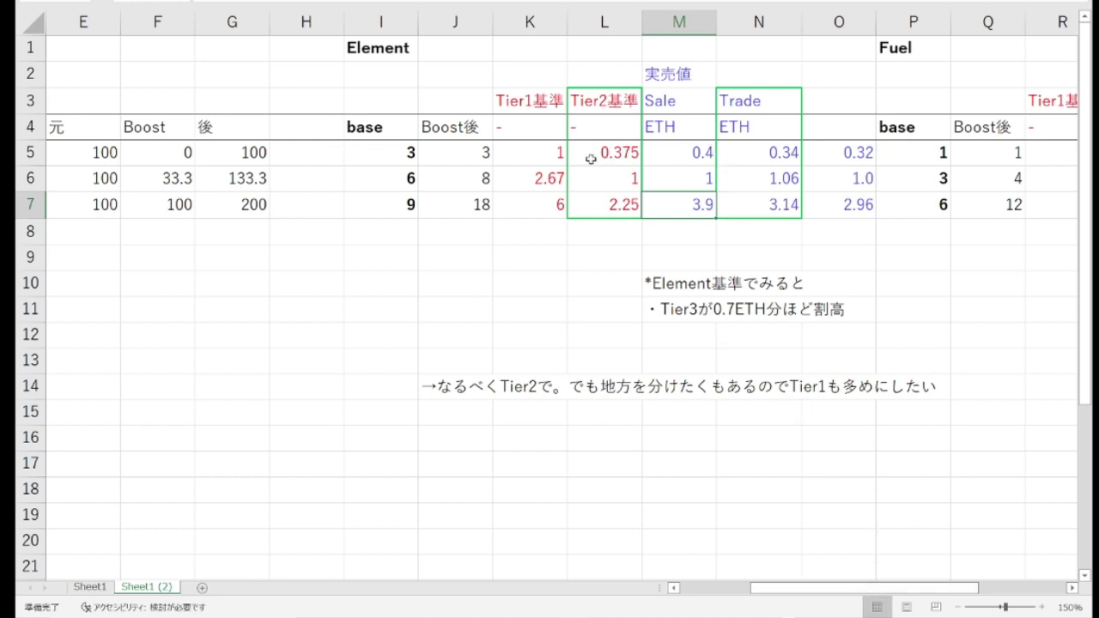
{"action": "left_click_drag", "start_coordinate": [629, 179], "coordinate": [606, 153]}
{"action": "left_click_drag", "start_coordinate": [687, 180], "coordinate": [605, 153]}
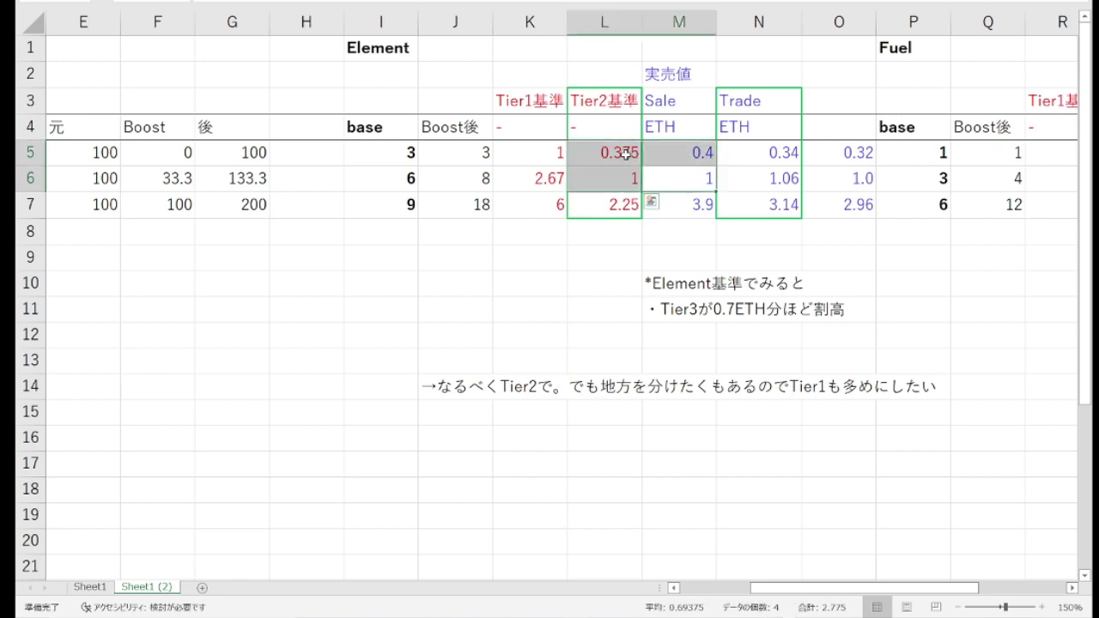
- Compare the Fuel table's Tier2基準 ratios with its Sale prices across the three tiers
{"action": "left_click_drag", "start_coordinate": [852, 591], "coordinate": [988, 584]}
{"action": "left_click", "coordinate": [1072, 589]}
{"action": "left_click", "coordinate": [1071, 589]}
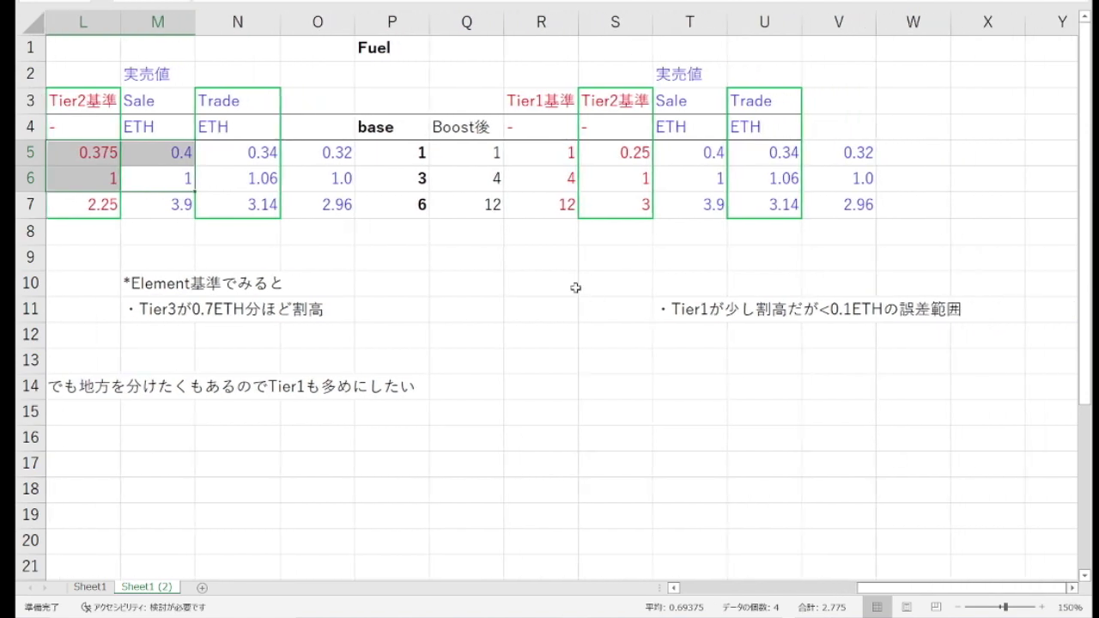
{"action": "left_click_drag", "start_coordinate": [709, 153], "coordinate": [704, 204]}
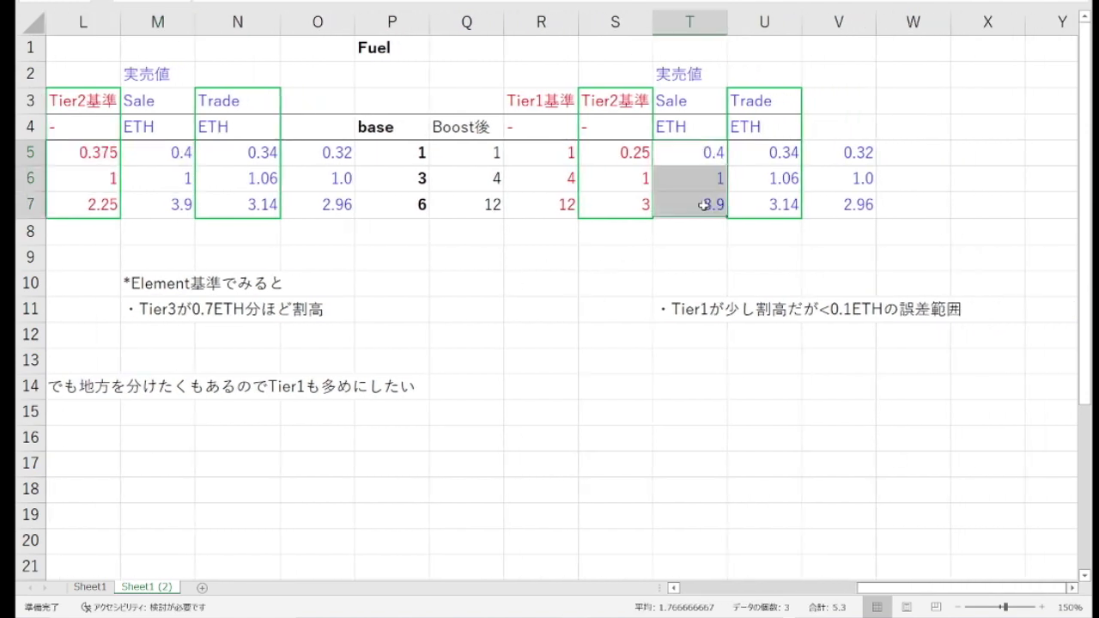
{"action": "left_click_drag", "start_coordinate": [626, 151], "coordinate": [679, 203]}
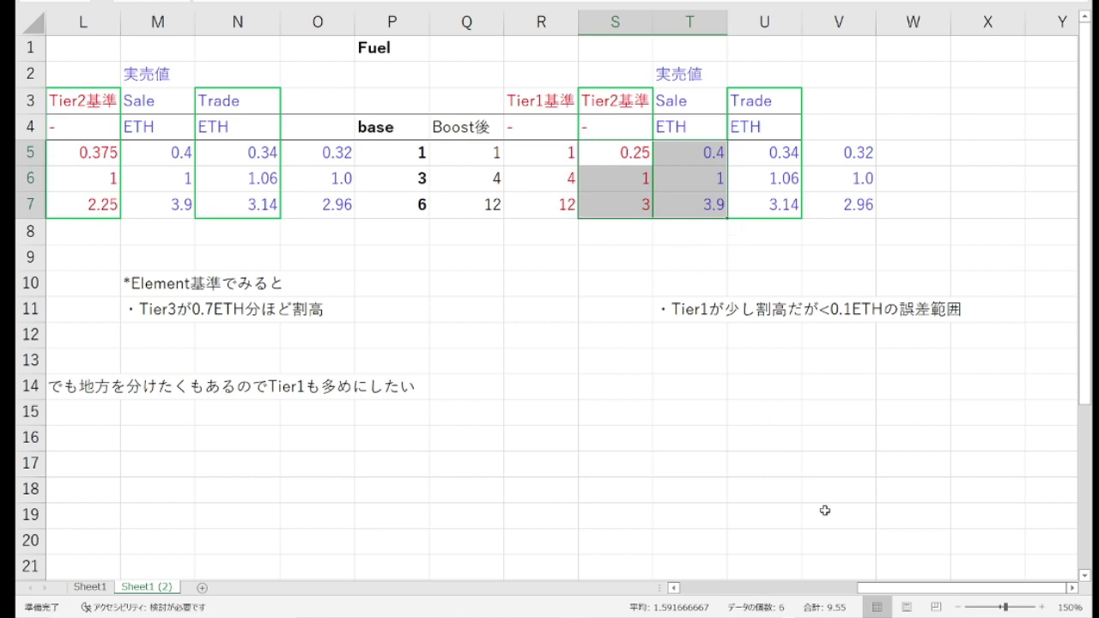
- Read the Tier2 buying conclusion in row 14 and the ETH prices for each tier's Trade row in the lower table
{"action": "left_click_drag", "start_coordinate": [865, 589], "coordinate": [826, 591]}
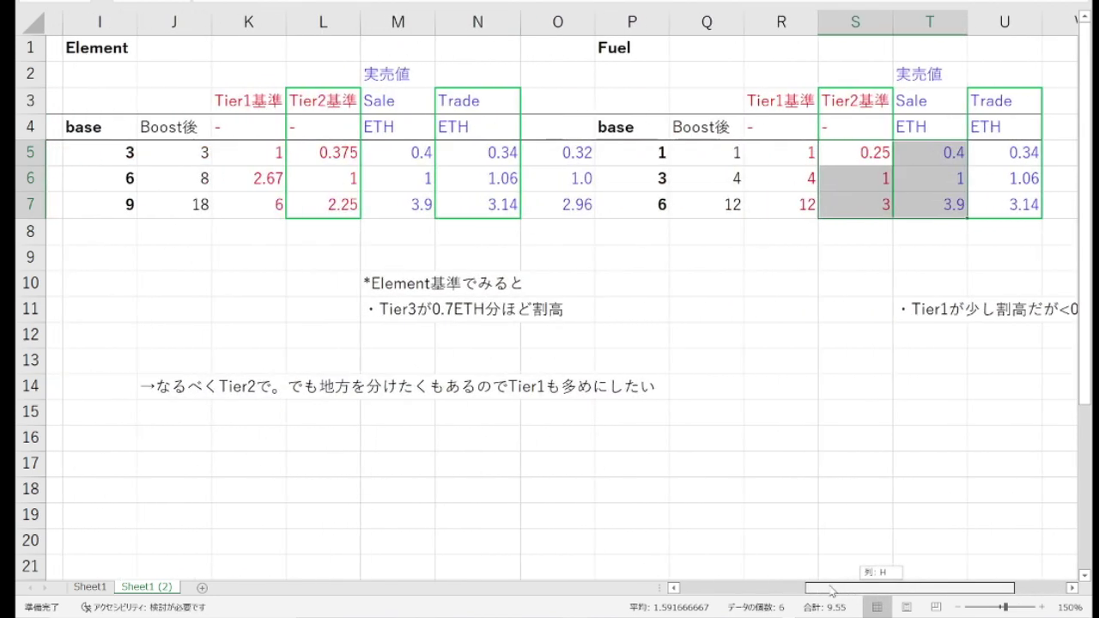
{"action": "left_click", "coordinate": [184, 395]}
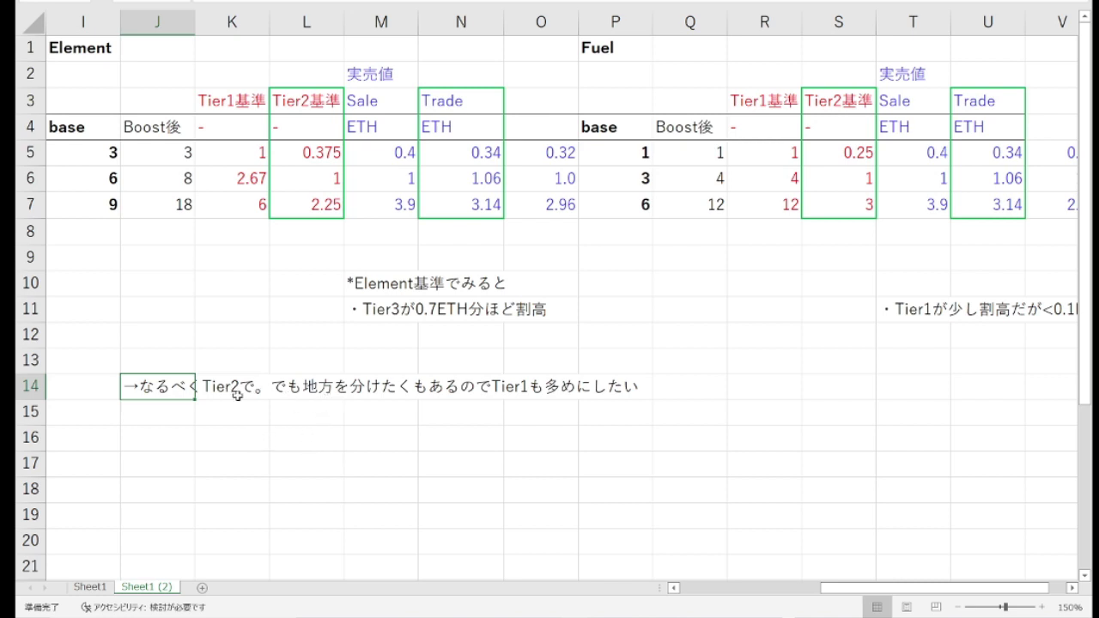
{"action": "scroll", "coordinate": [638, 476], "scroll_direction": "down", "scroll_amount": 5}
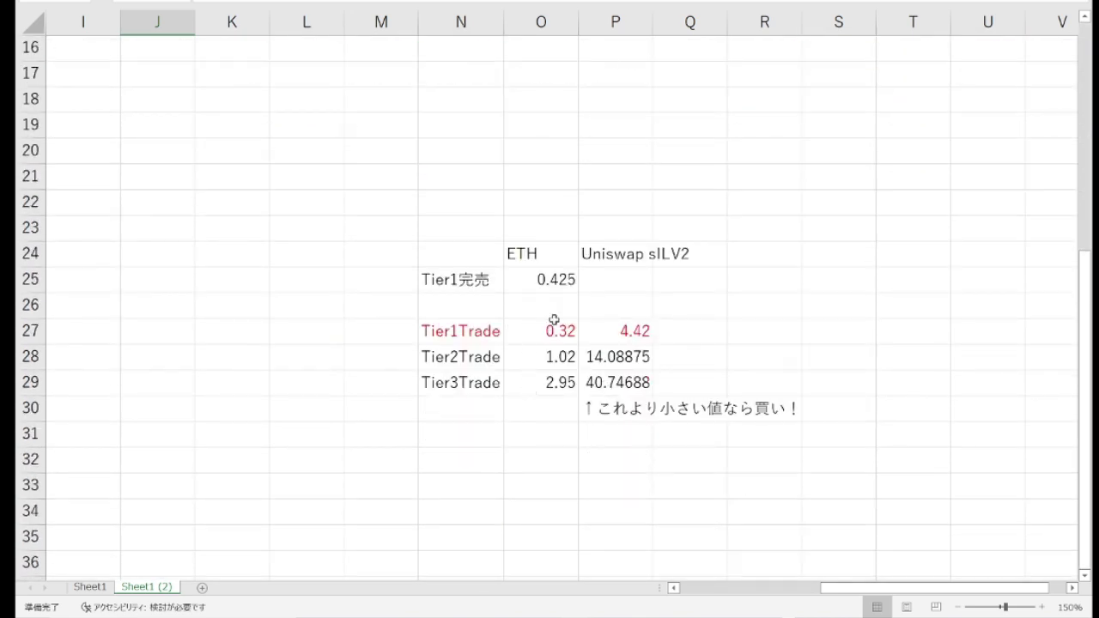
{"action": "left_click", "coordinate": [560, 260]}
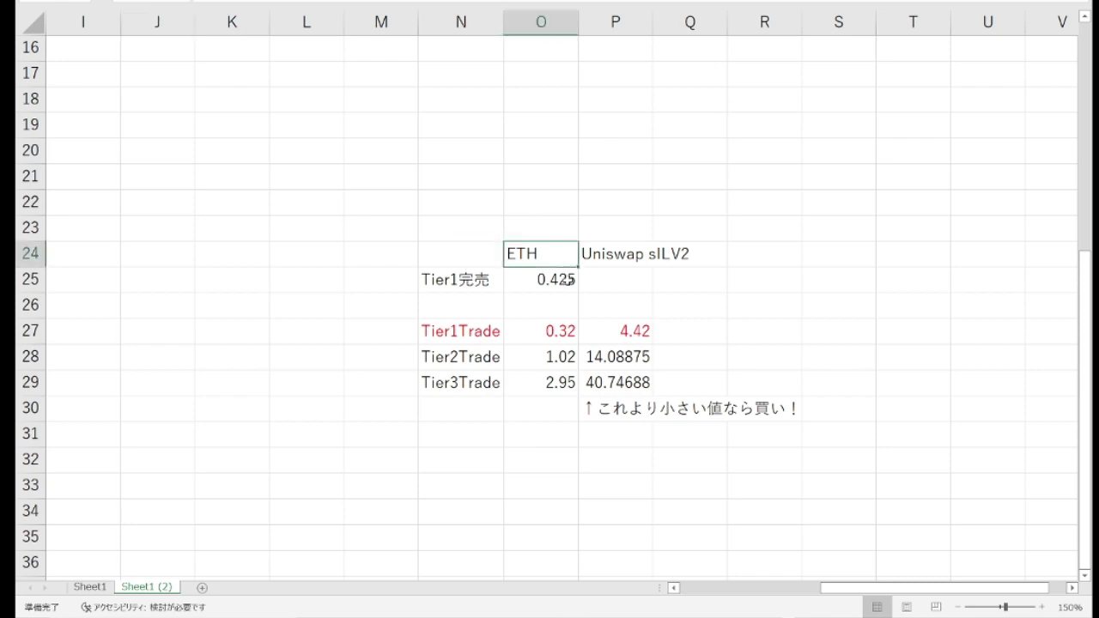
{"action": "left_click_drag", "start_coordinate": [481, 336], "coordinate": [526, 384]}
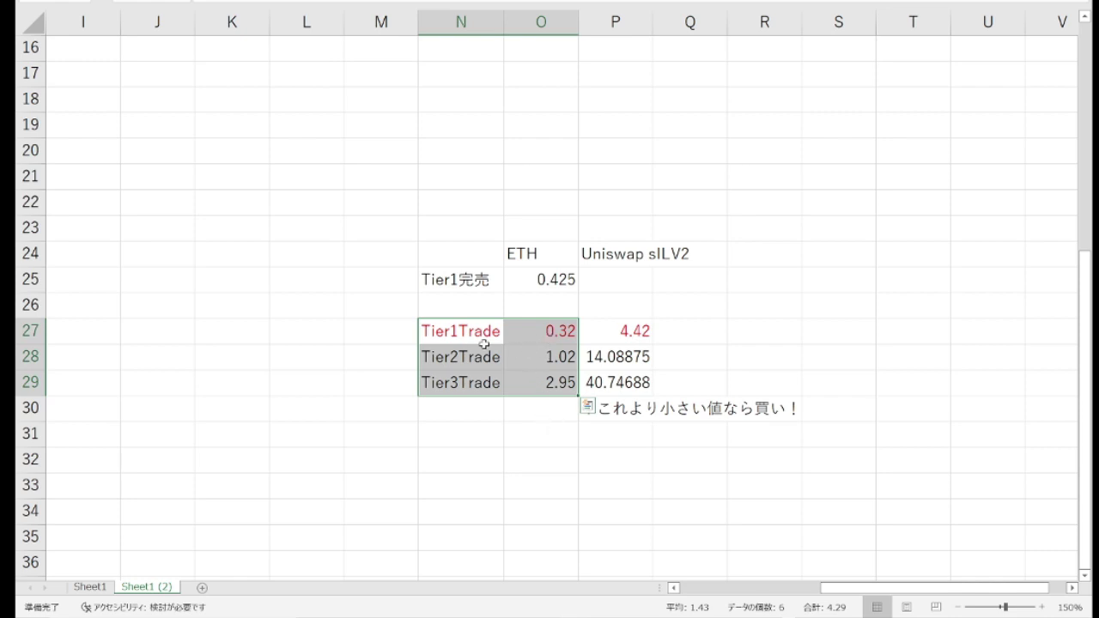
{"action": "left_click", "coordinate": [527, 335]}
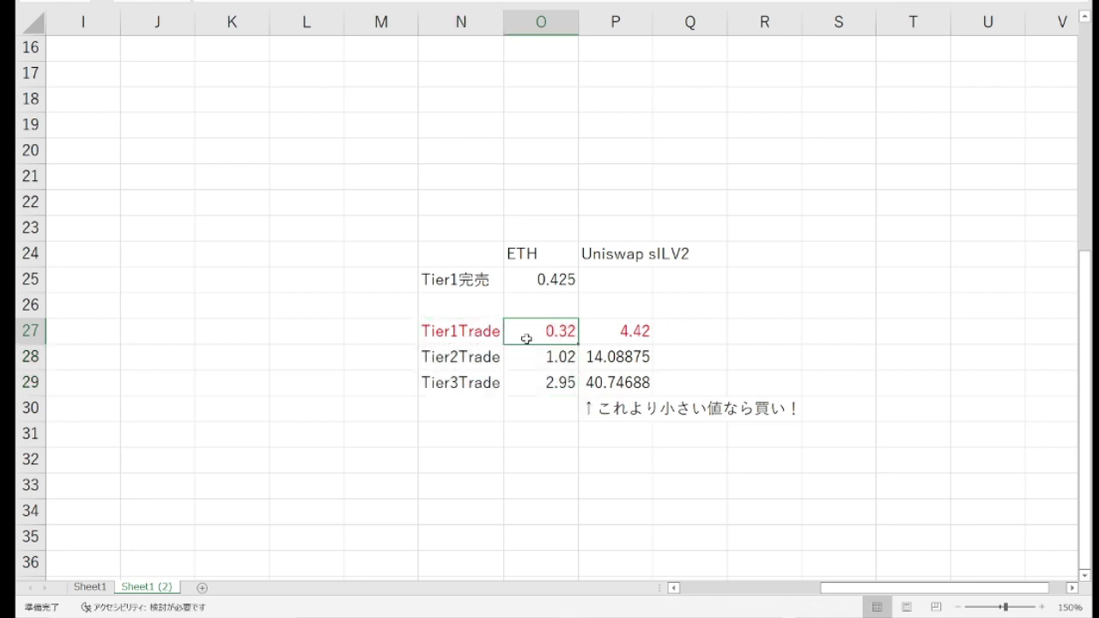
{"action": "left_click", "coordinate": [522, 364]}
{"action": "left_click", "coordinate": [524, 385]}
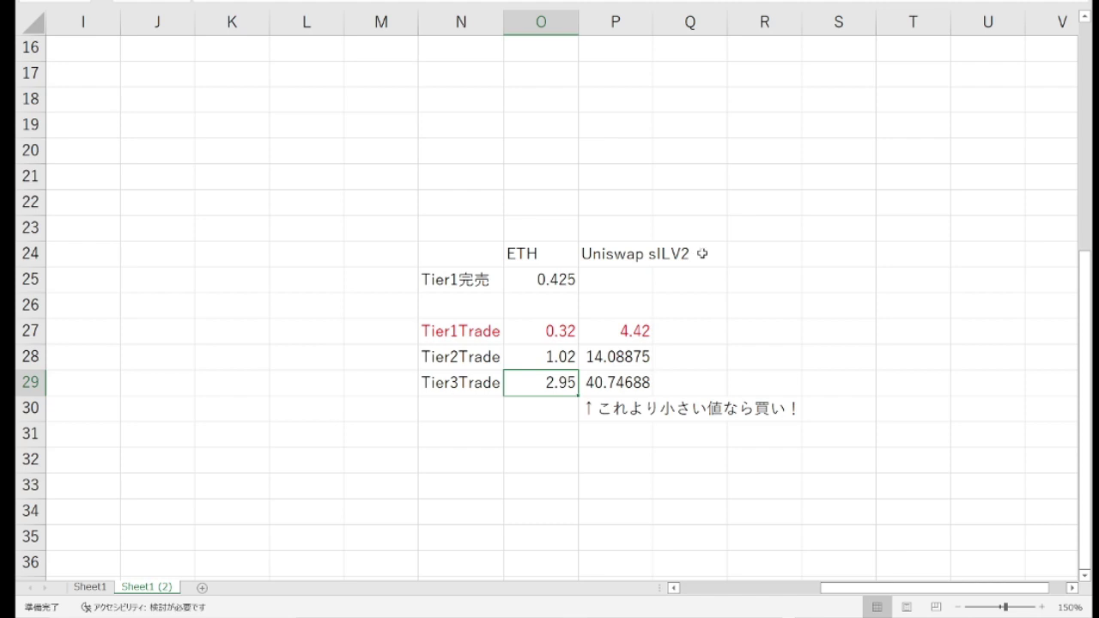
- Examine the Uniswap sILV2 values for the Tier1, Tier2 and Tier3 Trade rows
{"action": "left_click", "coordinate": [640, 255]}
{"action": "left_click_drag", "start_coordinate": [640, 256], "coordinate": [638, 383]}
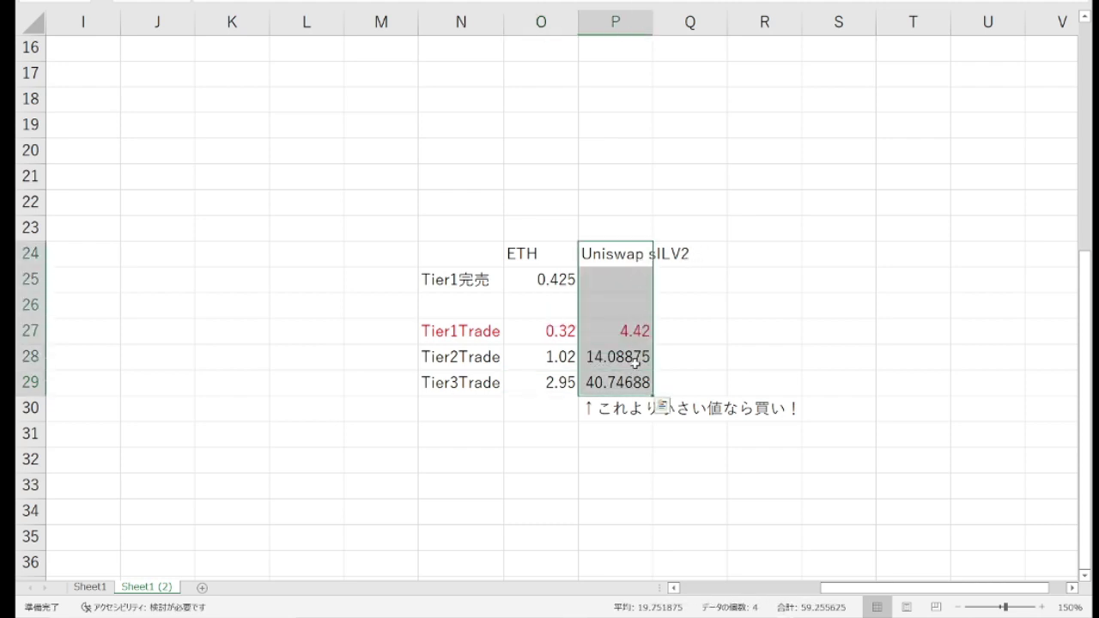
{"action": "left_click", "coordinate": [594, 339]}
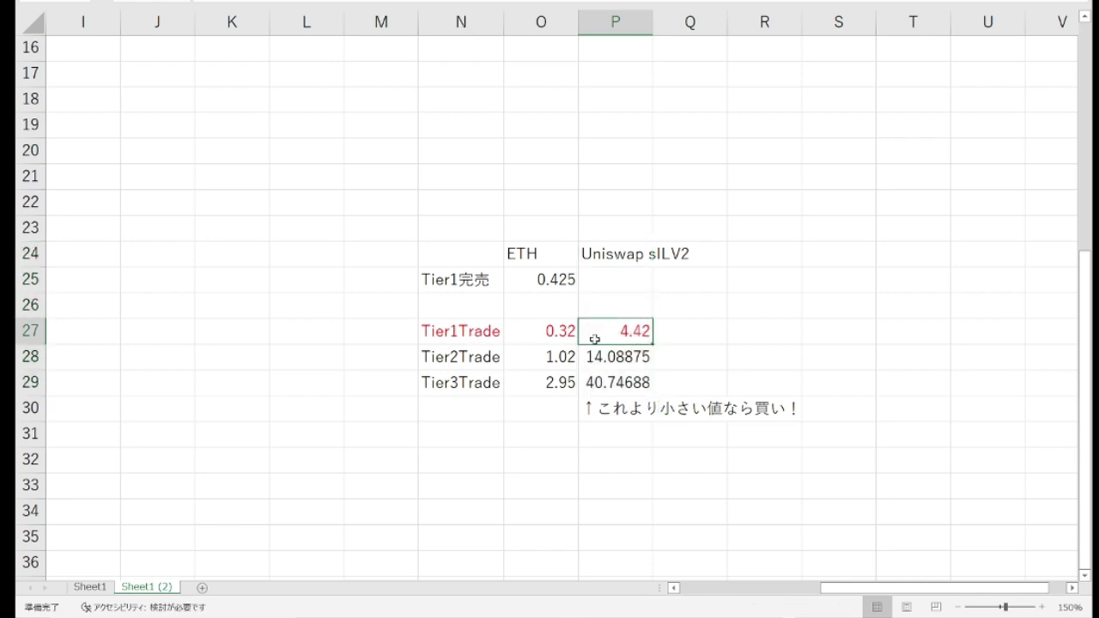
{"action": "left_click", "coordinate": [596, 359]}
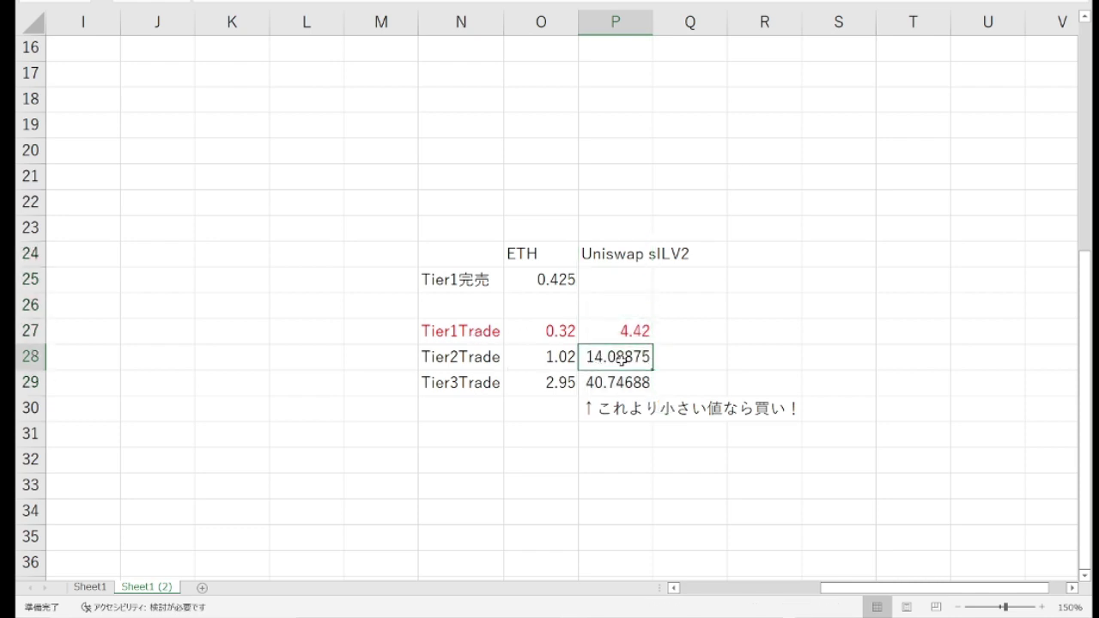
{"action": "left_click", "coordinate": [632, 386]}
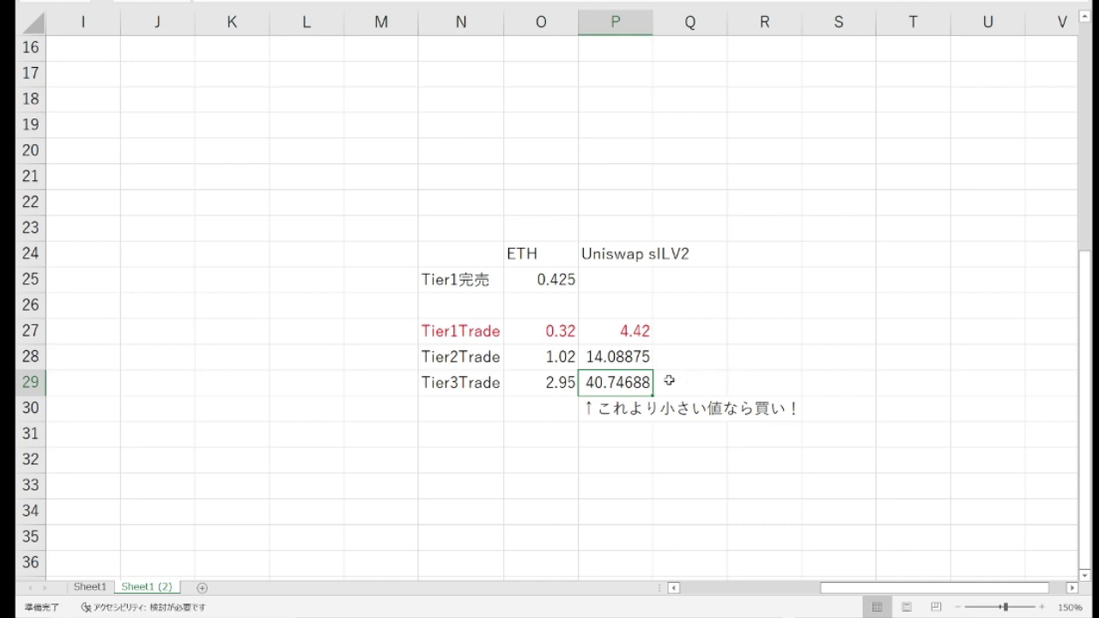
- Compare the lower table's ETH prices with its Uniswap sILV2 buying thresholds and the note beneath them
{"action": "left_click_drag", "start_coordinate": [555, 285], "coordinate": [546, 384]}
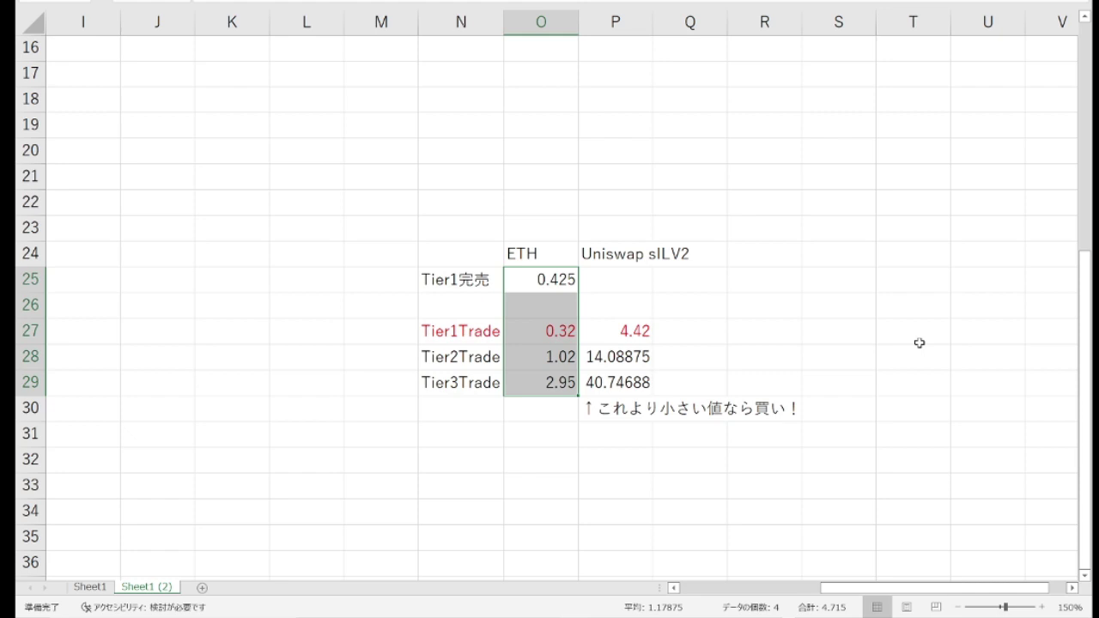
{"action": "left_click", "coordinate": [643, 334]}
{"action": "left_click_drag", "start_coordinate": [643, 334], "coordinate": [642, 374]}
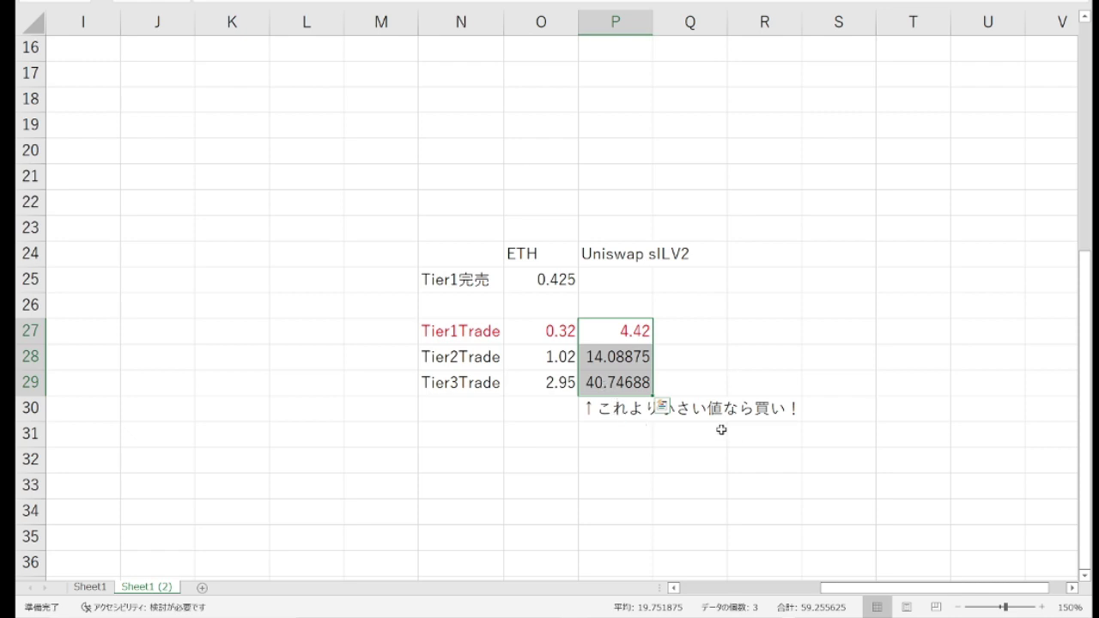
{"action": "left_click", "coordinate": [788, 438]}
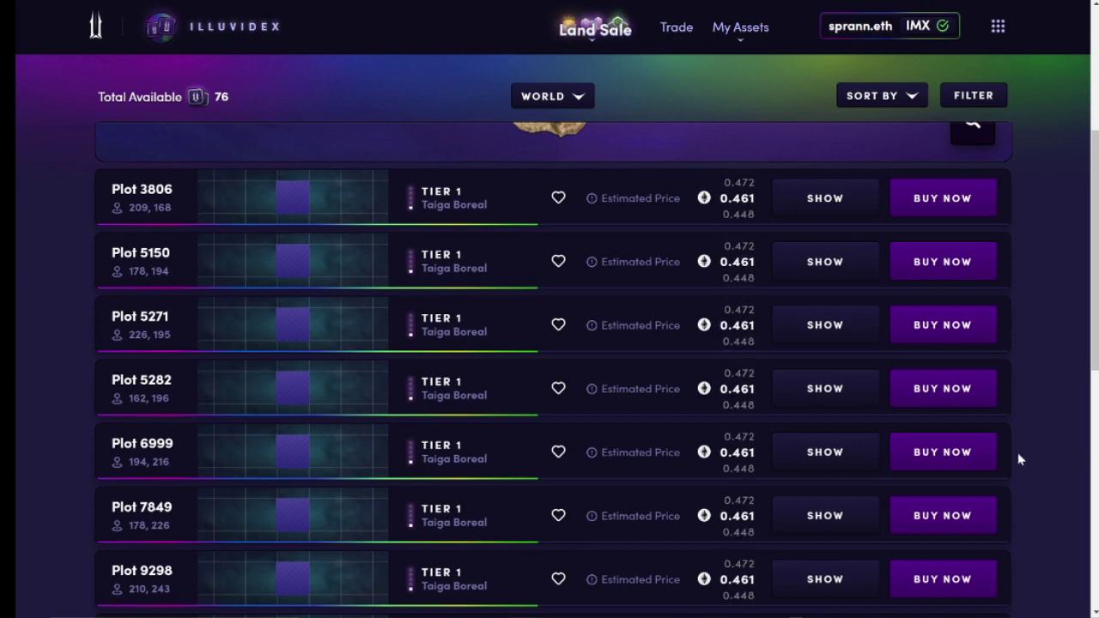
- In the Illuvidex Land Sale, check the ETH and sILV2 purchase prices of Plot 3806, then close its payment options without buying
{"action": "key", "text": "F5"}
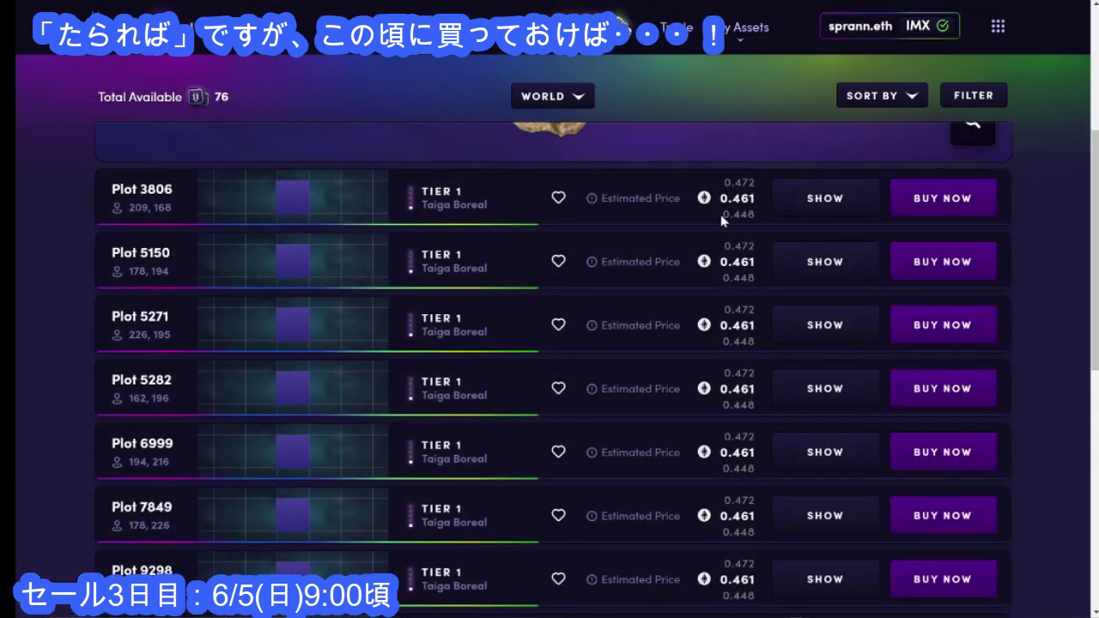
{"action": "left_click", "coordinate": [938, 206]}
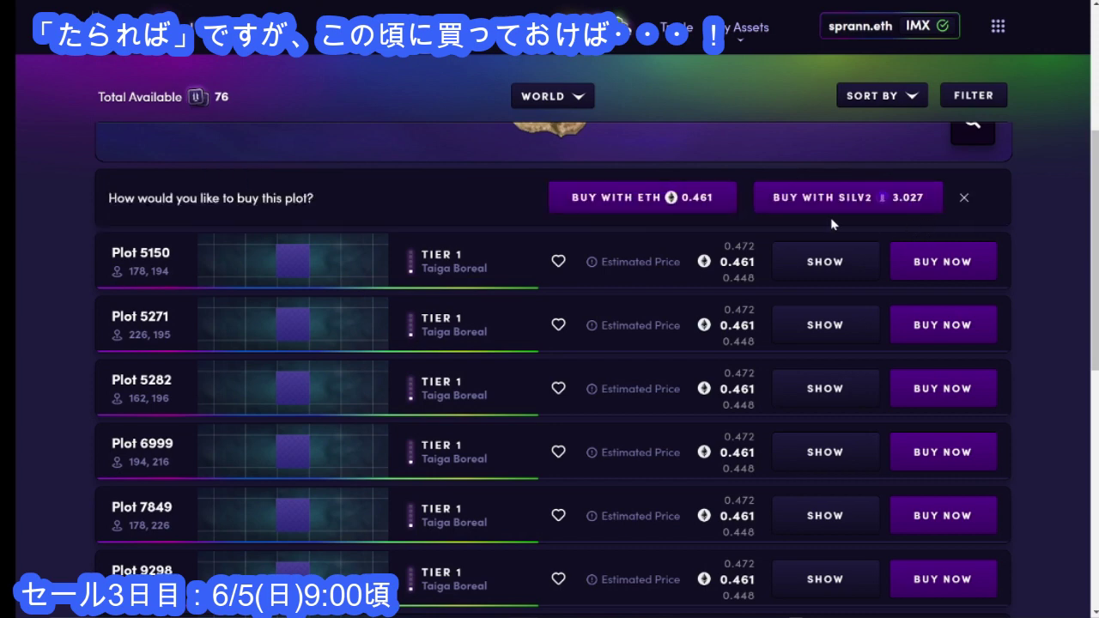
{"action": "left_click", "coordinate": [966, 199]}
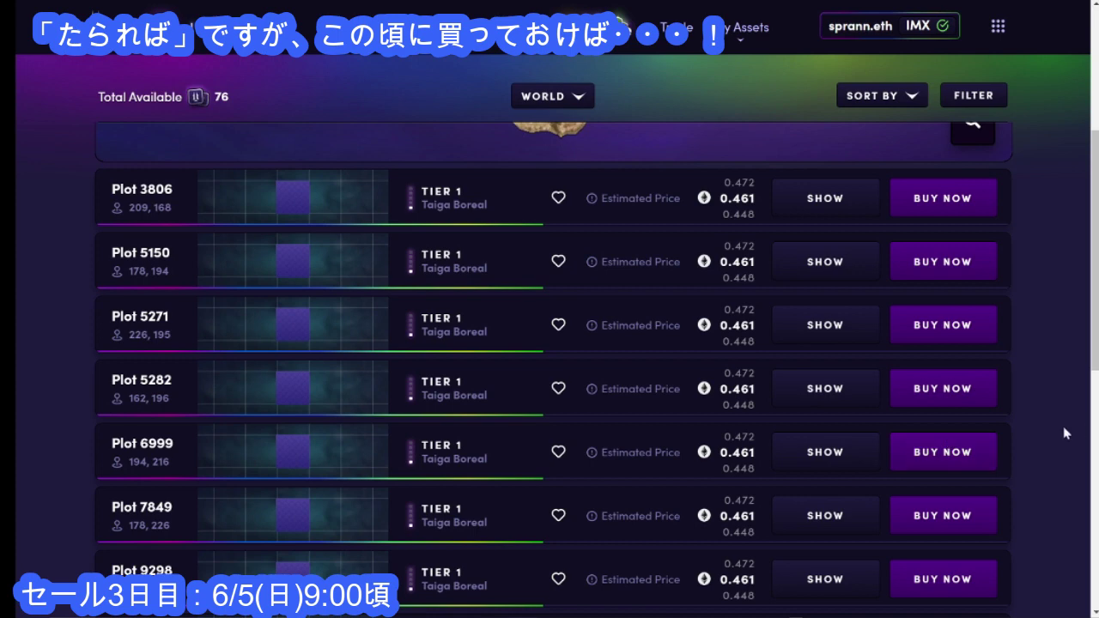
- Browse the Tier 1 plot listings, including pages 5 and 6, and check their estimated ETH prices
{"action": "scroll", "coordinate": [1066, 426], "scroll_direction": "down", "scroll_amount": 3}
{"action": "scroll", "coordinate": [1031, 465], "scroll_direction": "up", "scroll_amount": 2}
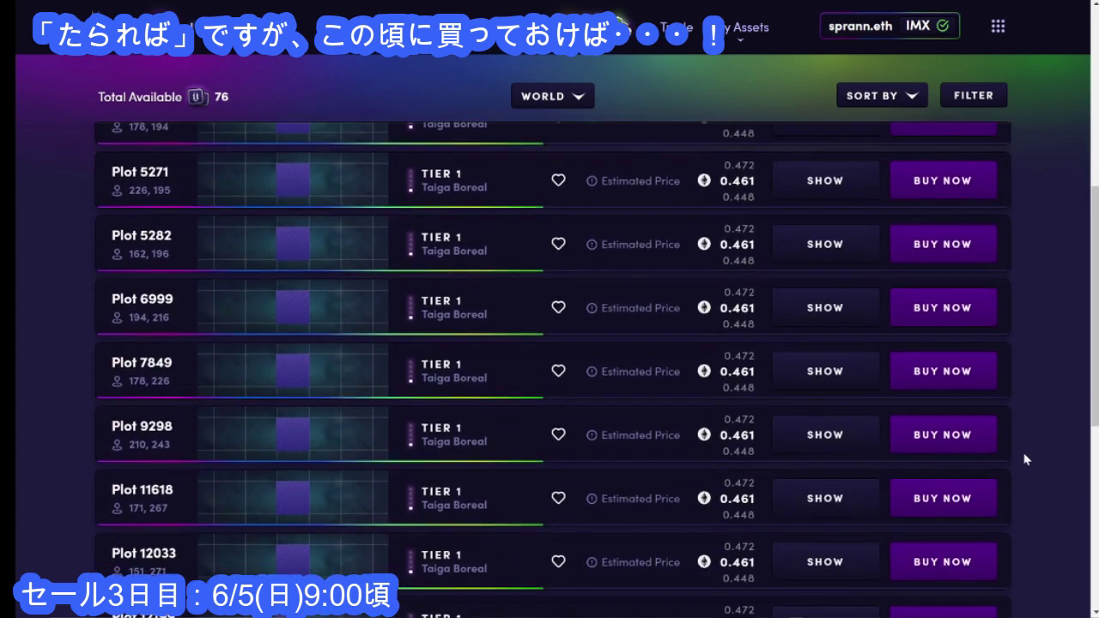
{"action": "scroll", "coordinate": [1018, 448], "scroll_direction": "down", "scroll_amount": 2}
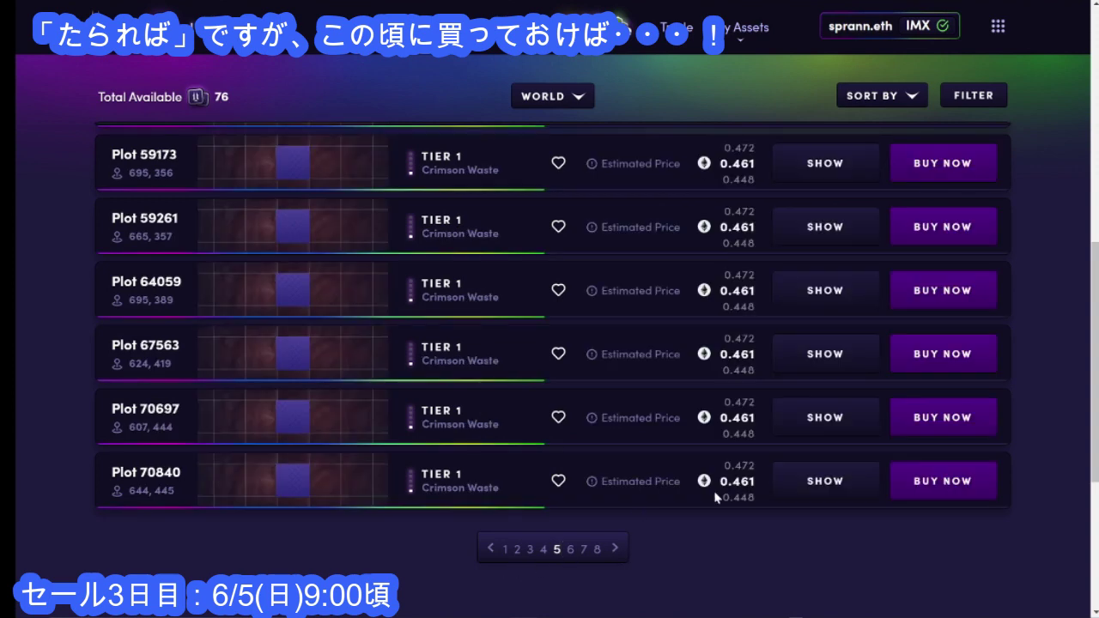
{"action": "scroll", "coordinate": [718, 498], "scroll_direction": "up", "scroll_amount": 4}
{"action": "scroll", "coordinate": [718, 531], "scroll_direction": "down", "scroll_amount": 4}
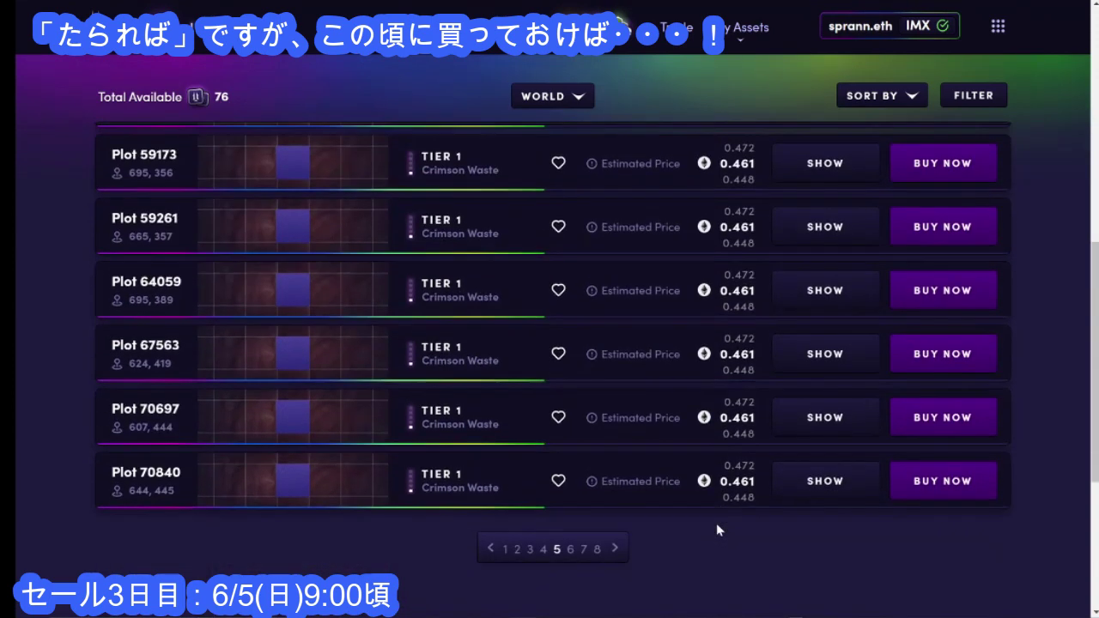
{"action": "left_click", "coordinate": [570, 551]}
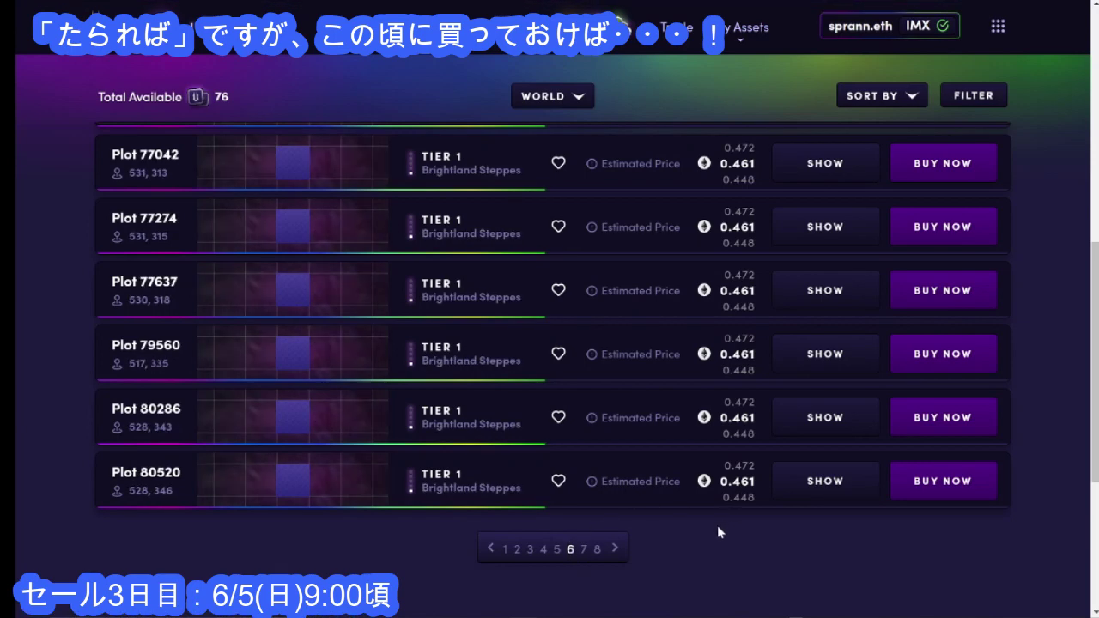
{"action": "scroll", "coordinate": [697, 532], "scroll_direction": "up", "scroll_amount": 4}
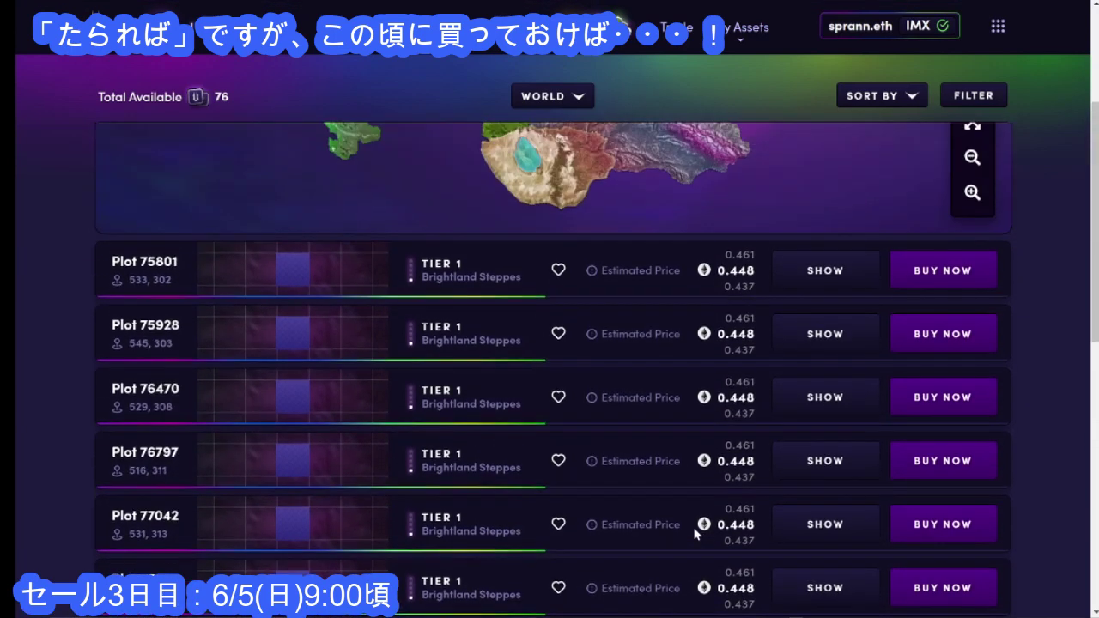
{"action": "scroll", "coordinate": [697, 532], "scroll_direction": "down", "scroll_amount": 3}
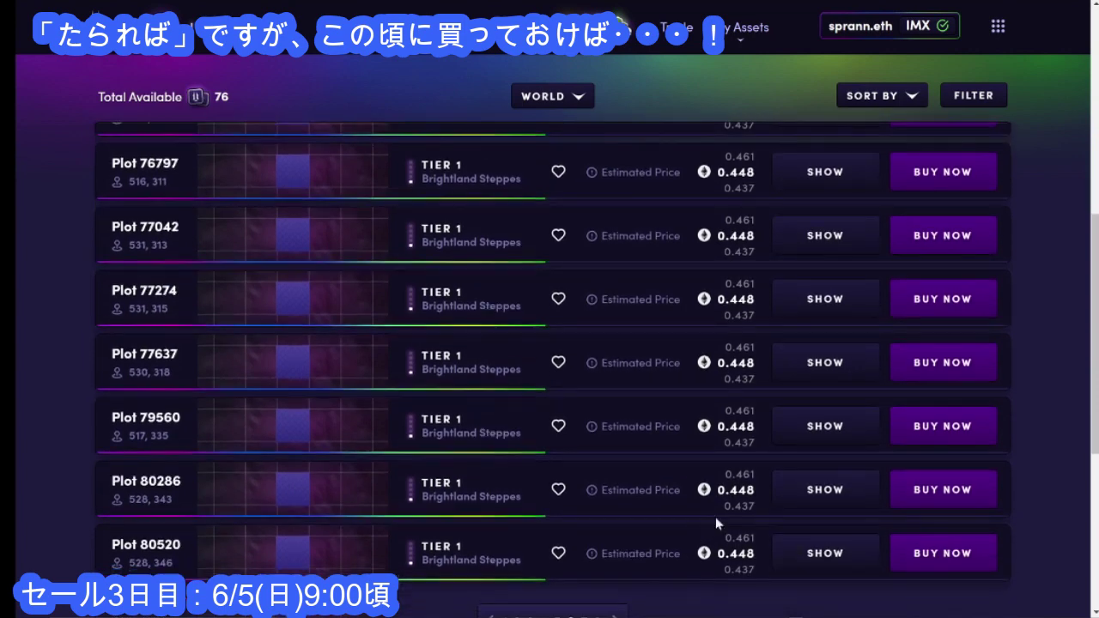